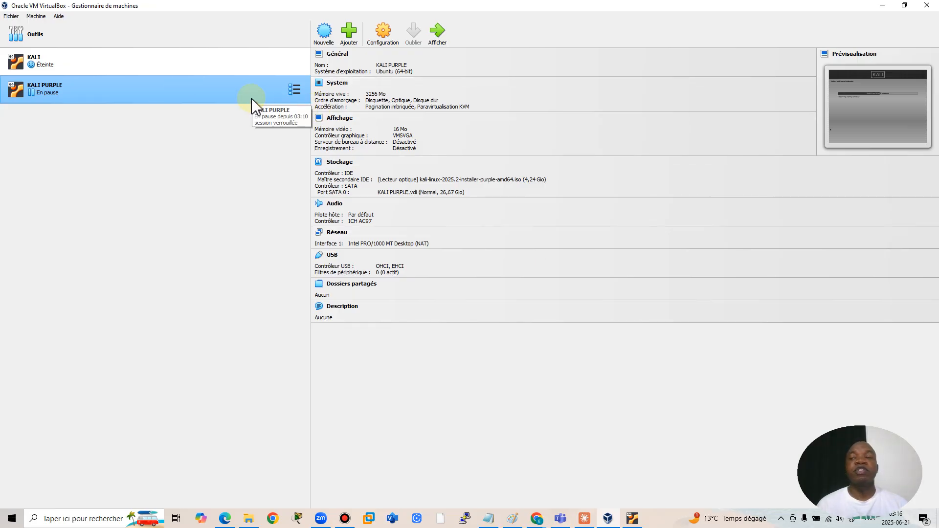
Power off the paused KALI PURPLE virtual machine and confirm the shutdown
{"action": "right_click", "coordinate": [225, 91]}
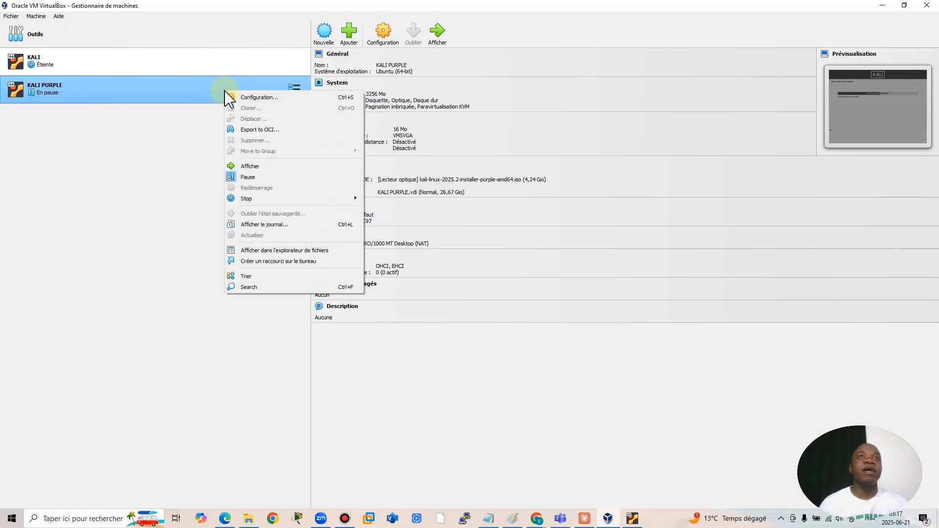
{"action": "mouse_move", "coordinate": [256, 199]}
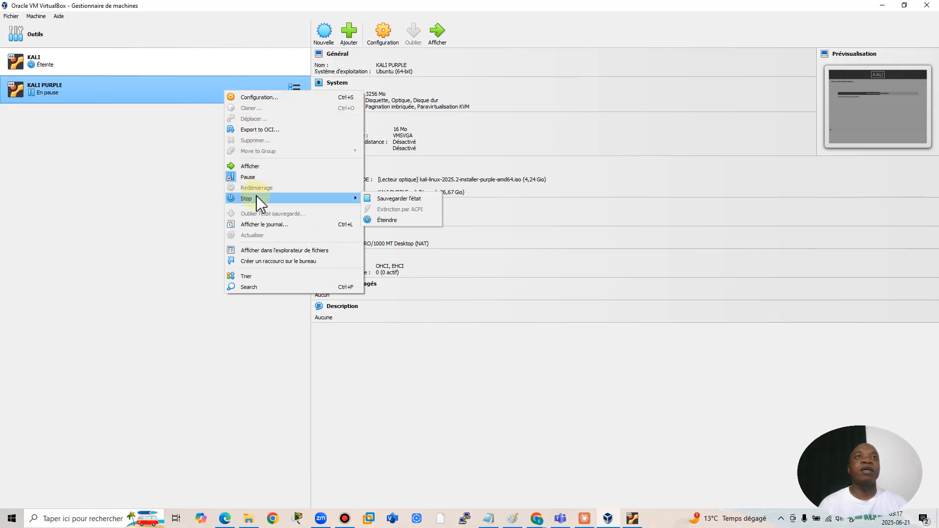
{"action": "left_click", "coordinate": [368, 220]}
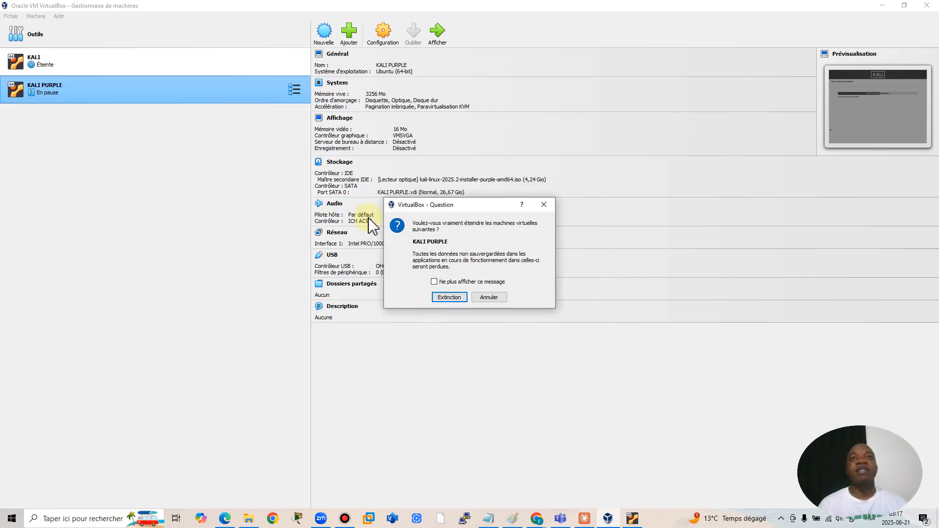
{"action": "left_click", "coordinate": [449, 297]}
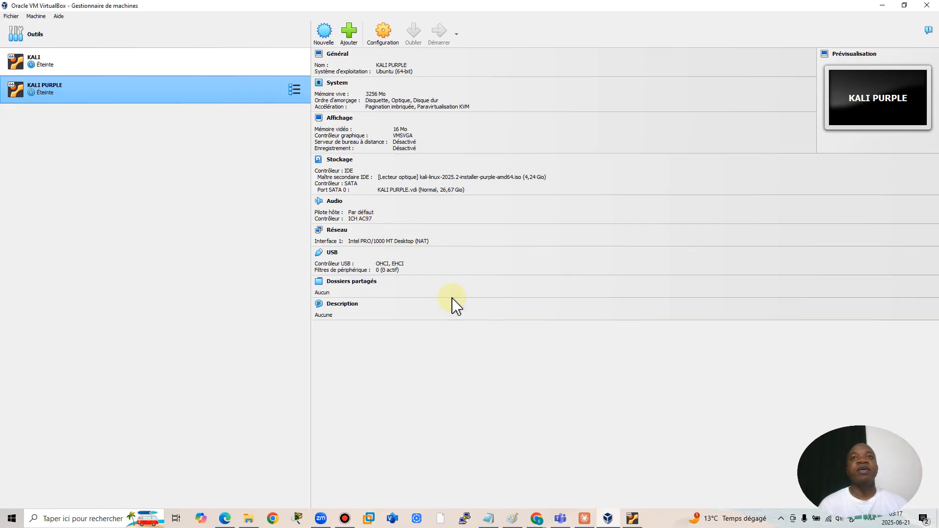
Delete the KALI PURPLE virtual machine together with all its files
{"action": "right_click", "coordinate": [188, 97]}
{"action": "left_click", "coordinate": [214, 146]}
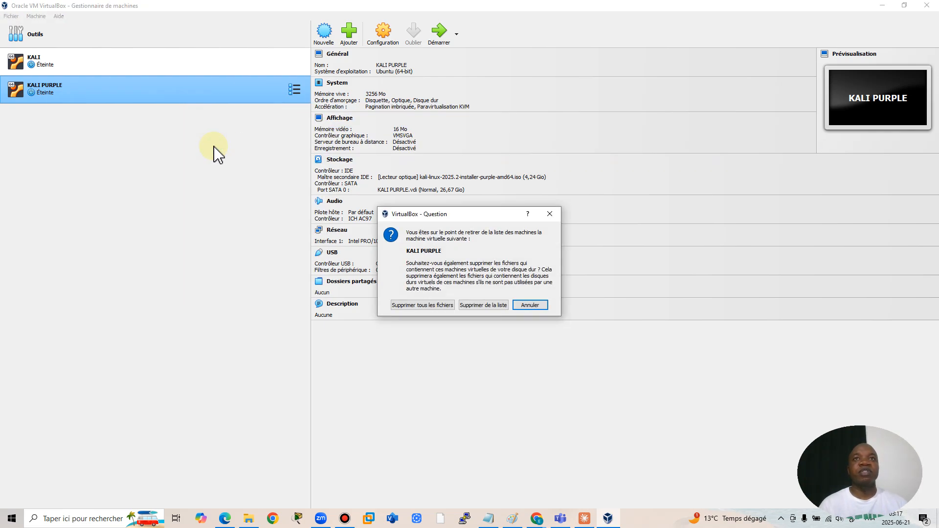
{"action": "left_click", "coordinate": [444, 305]}
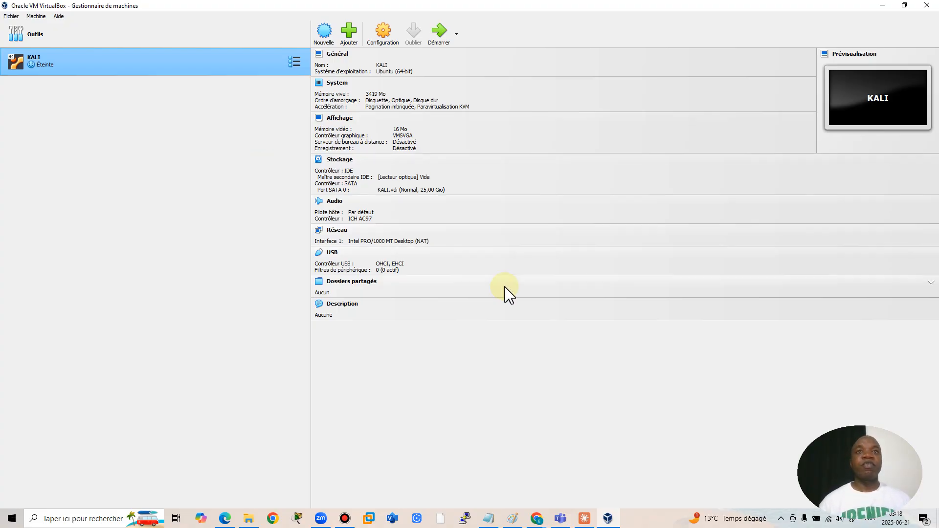
Switch to the Kali window in Chrome and search Google for "télécharger virtualbox" in a new tab
{"action": "mouse_move", "coordinate": [536, 519]}
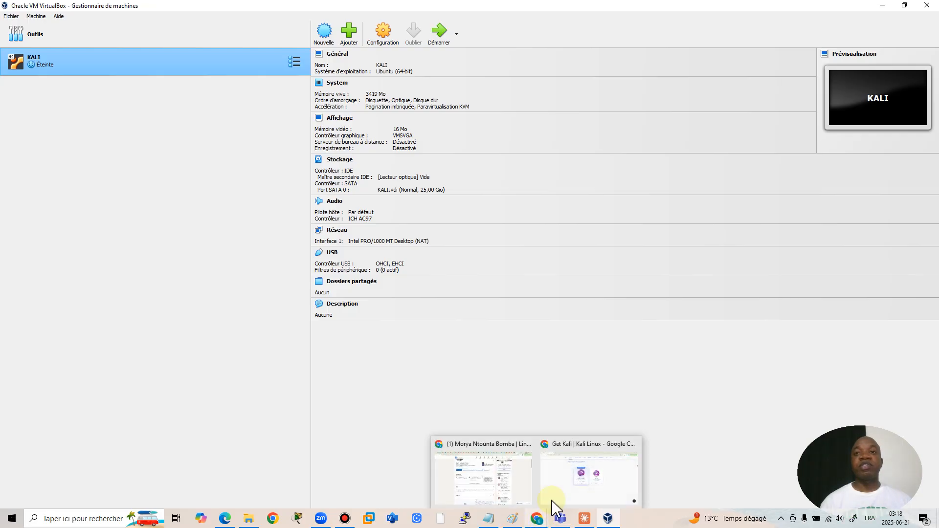
{"action": "left_click", "coordinate": [569, 484]}
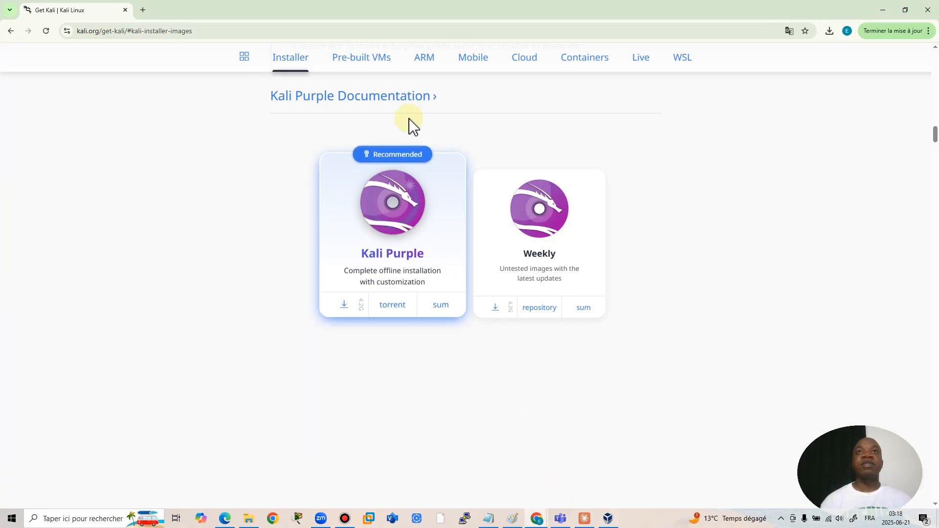
{"action": "left_click", "coordinate": [143, 10]}
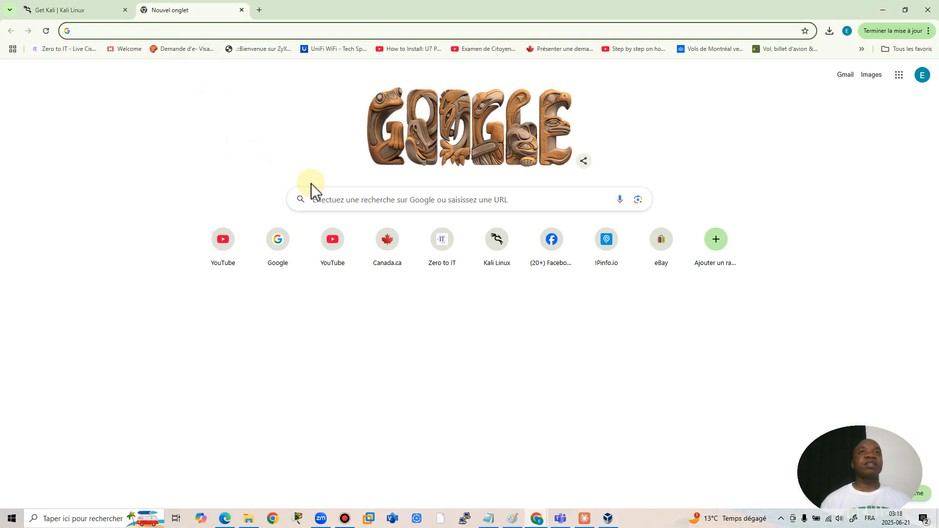
{"action": "left_click", "coordinate": [339, 202]}
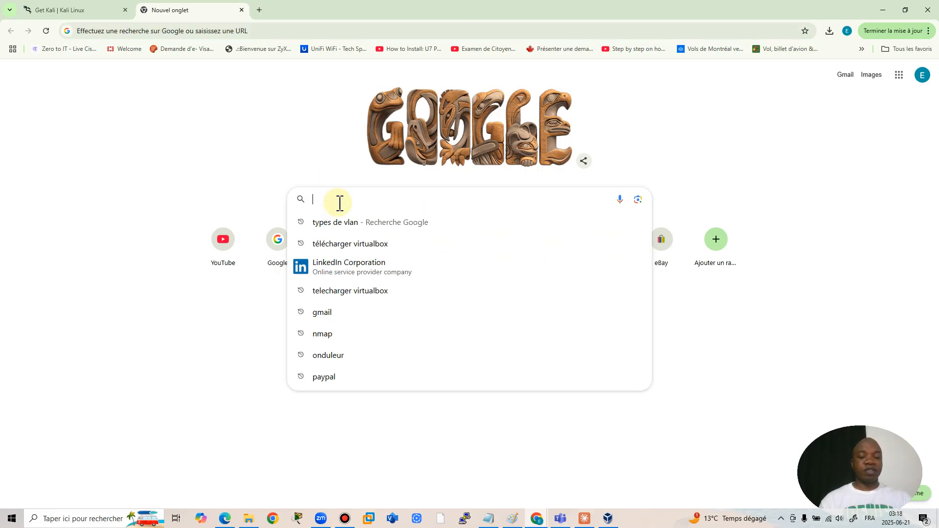
{"action": "type", "text": "TELECHA"}
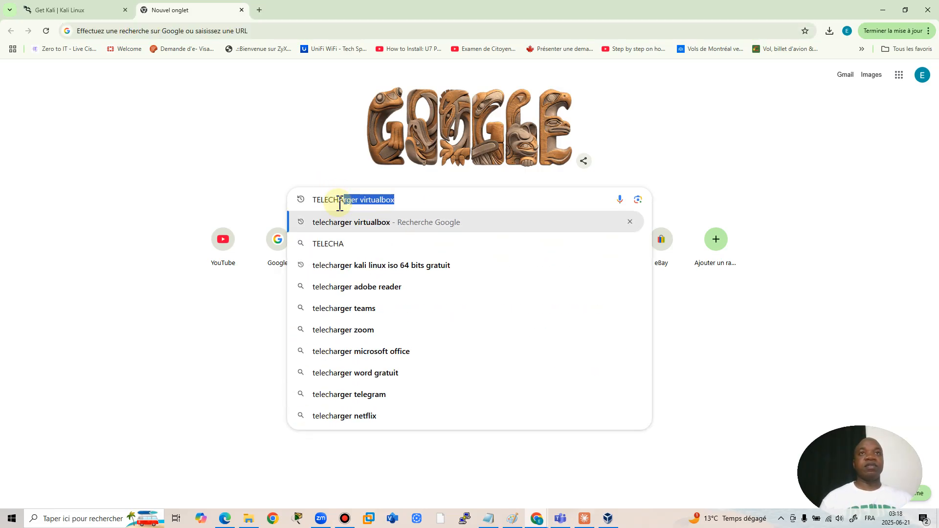
{"action": "key", "text": "BackSpace"}
{"action": "key", "text": "BackSpace"}
{"action": "key", "text": "BackSpace"}
{"action": "key", "text": "BackSpace"}
{"action": "key", "text": "BackSpace"}
{"action": "key", "text": "BackSpace"}
{"action": "key", "text": "BackSpace"}
{"action": "key", "text": "BackSpace"}
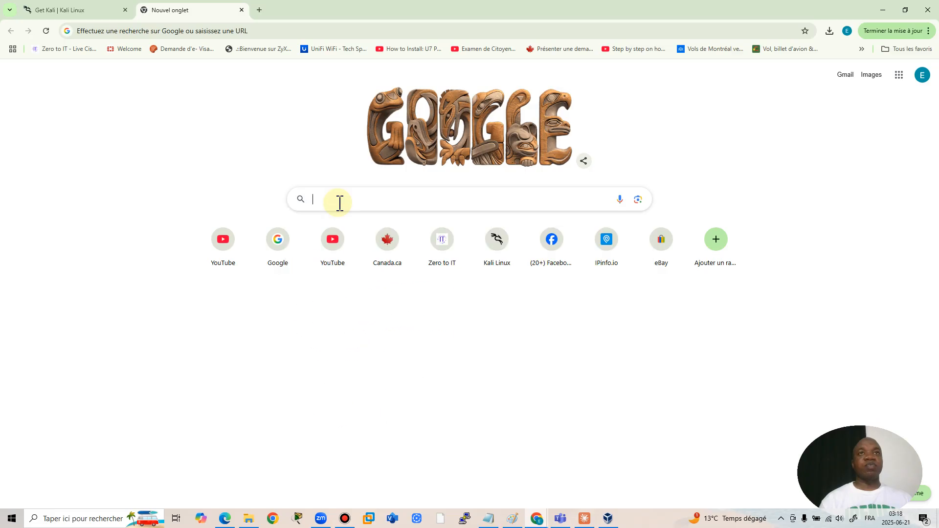
{"action": "type", "text": "Tél"}
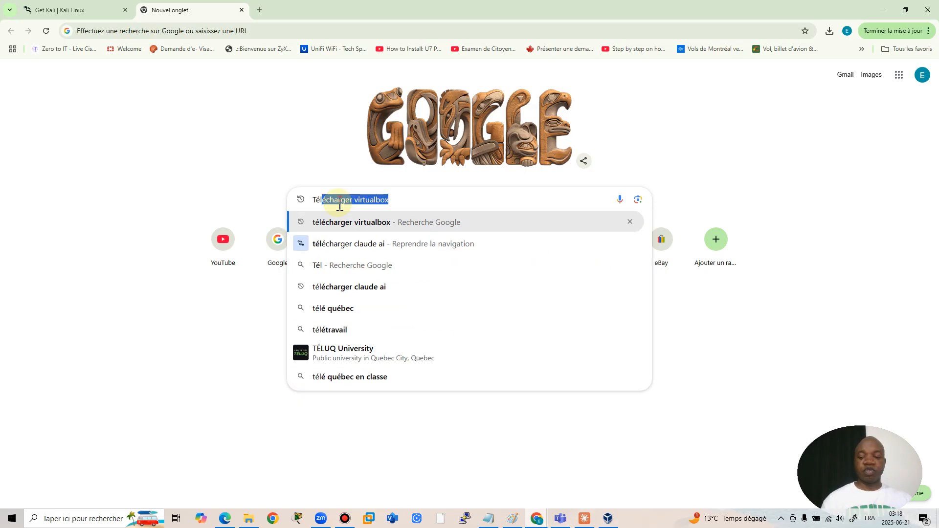
{"action": "key", "text": "Return"}
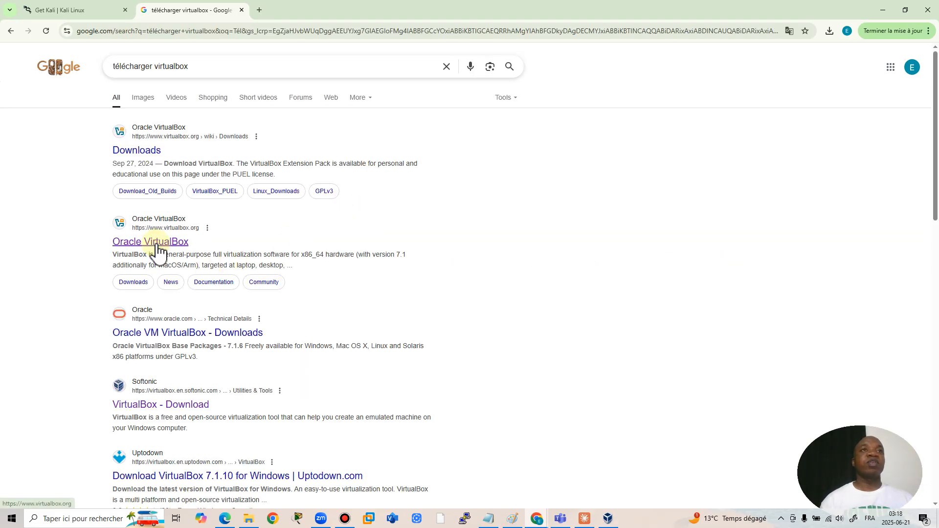
Search Google for "oracle virtualbox" instead and open the VirtualBox Downloads page
{"action": "double_click", "coordinate": [214, 70]}
{"action": "triple_click", "coordinate": [214, 70]}
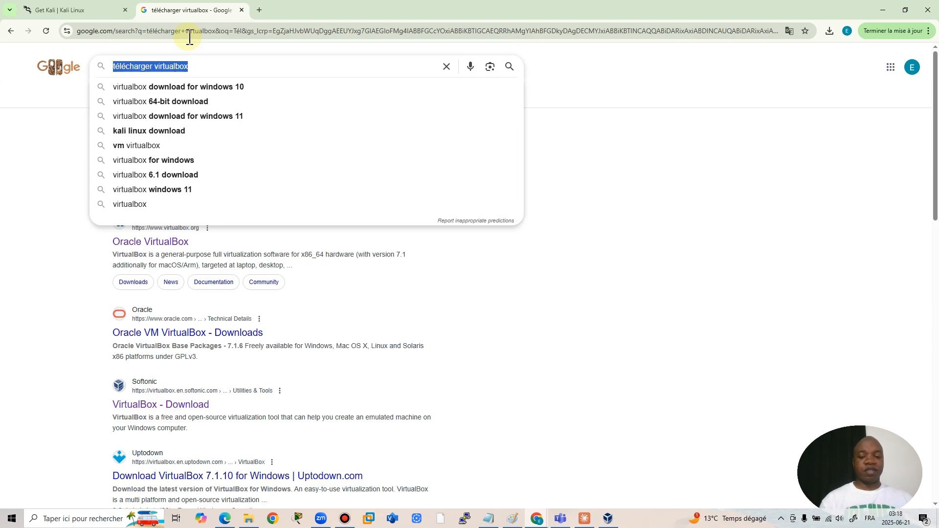
{"action": "type", "text": "oracle"}
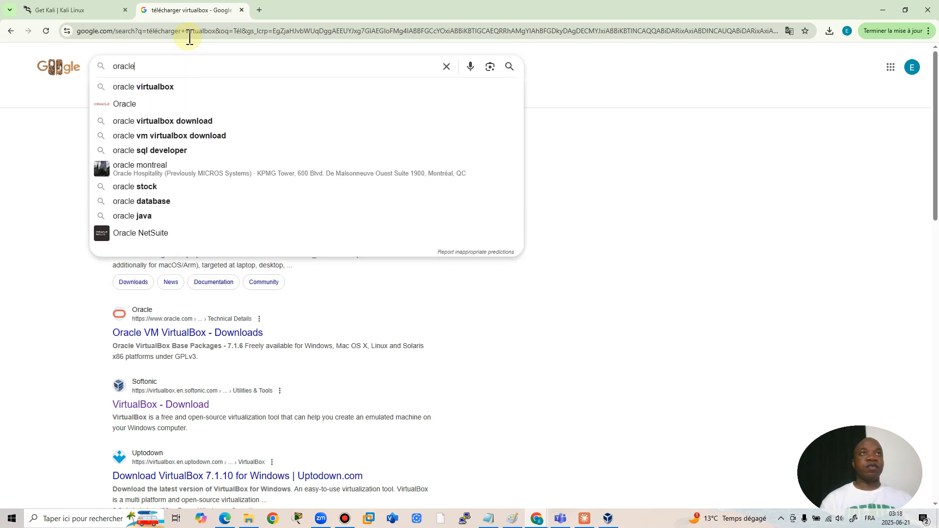
{"action": "key", "text": "Down"}
{"action": "key", "text": "Return"}
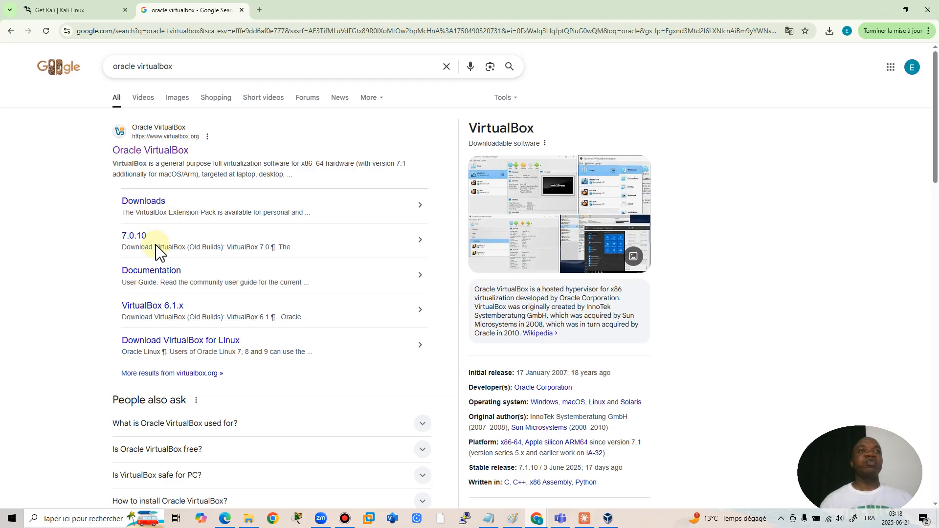
{"action": "left_click", "coordinate": [148, 206]}
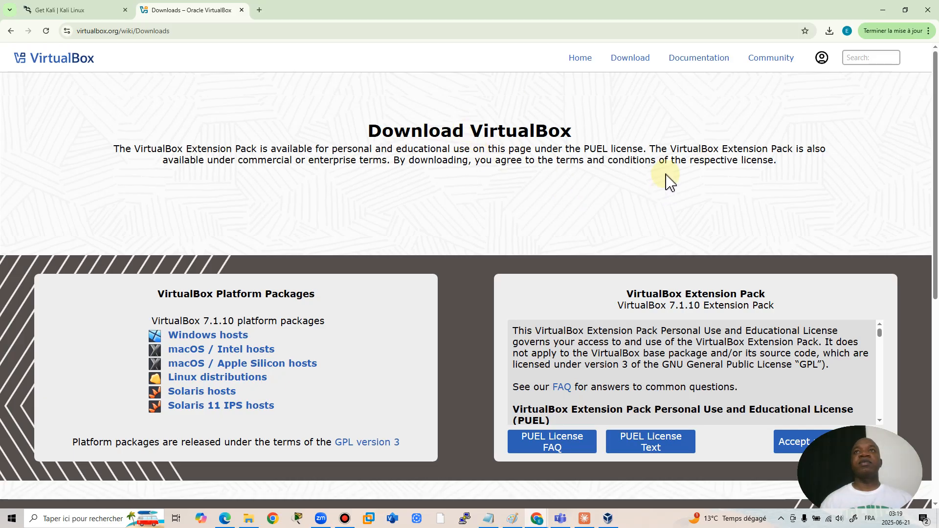
{"action": "left_click", "coordinate": [631, 60]}
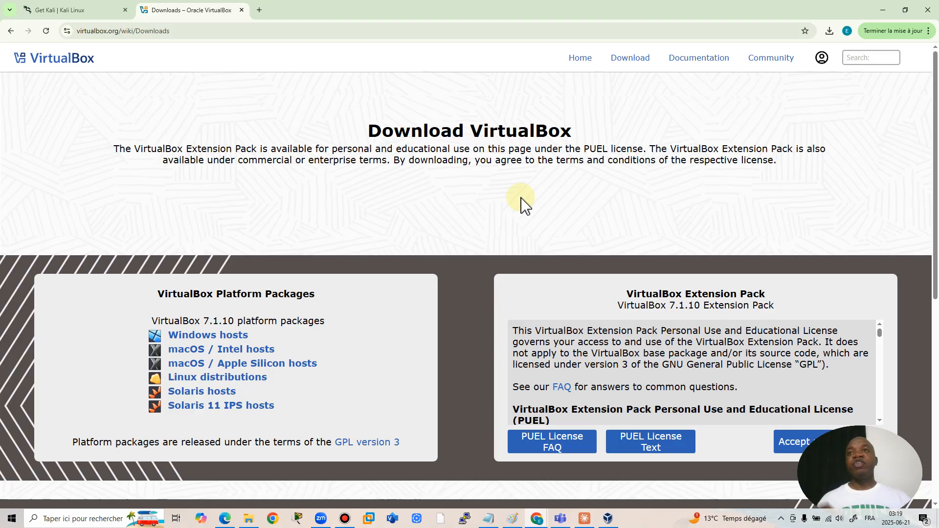
Go back to the Get Kali tab and load the kali.org home page
{"action": "left_click", "coordinate": [55, 9]}
{"action": "left_click", "coordinate": [128, 31]}
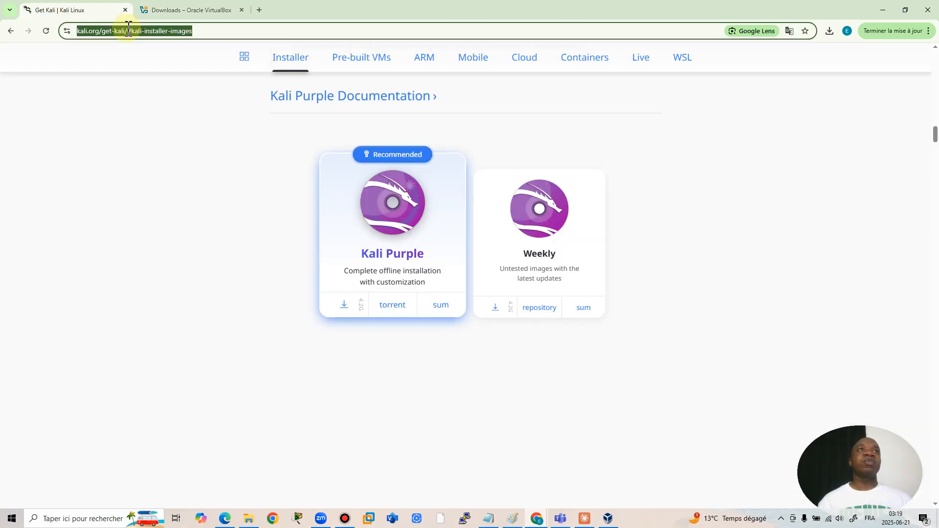
{"action": "type", "text": "kali"}
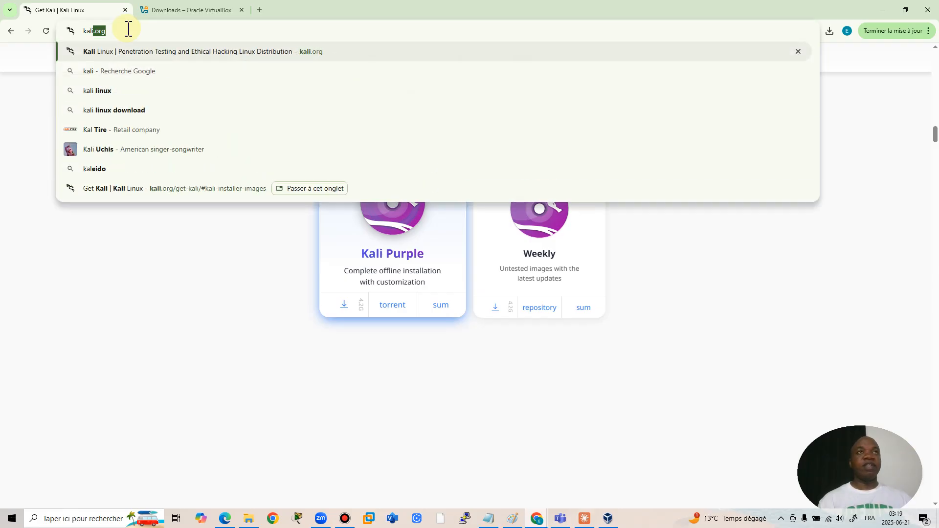
{"action": "key", "text": "Return"}
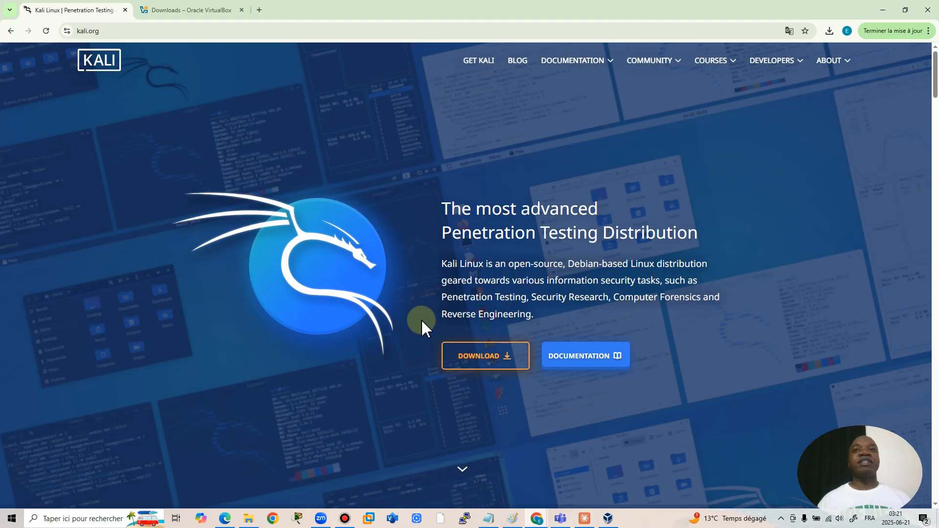
Download the recommended Kali Purple installer image from the Kali download page
{"action": "left_click", "coordinate": [480, 362]}
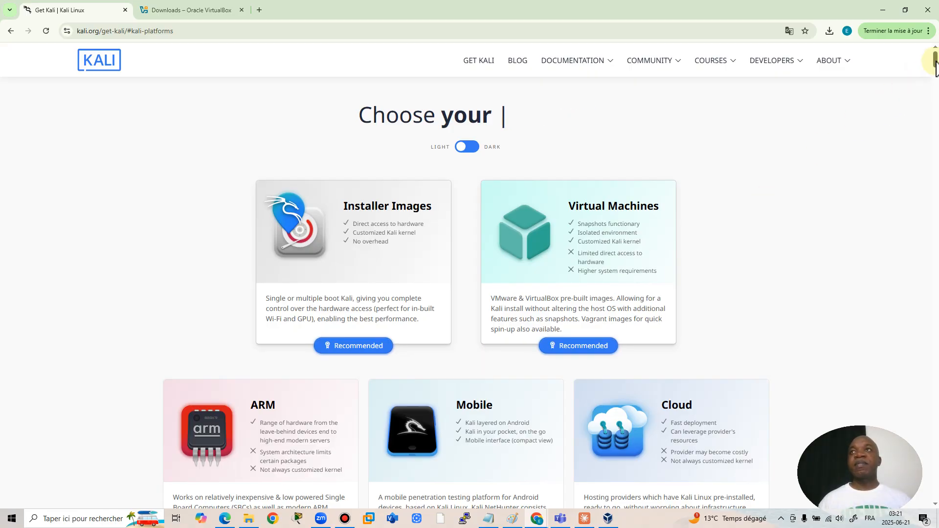
{"action": "left_click_drag", "start_coordinate": [935, 61], "coordinate": [934, 130]}
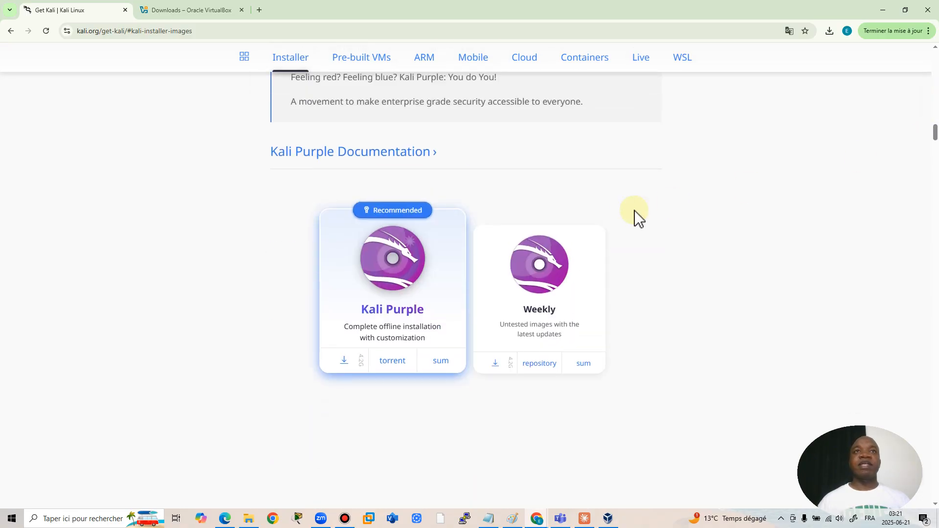
{"action": "left_click", "coordinate": [344, 360]}
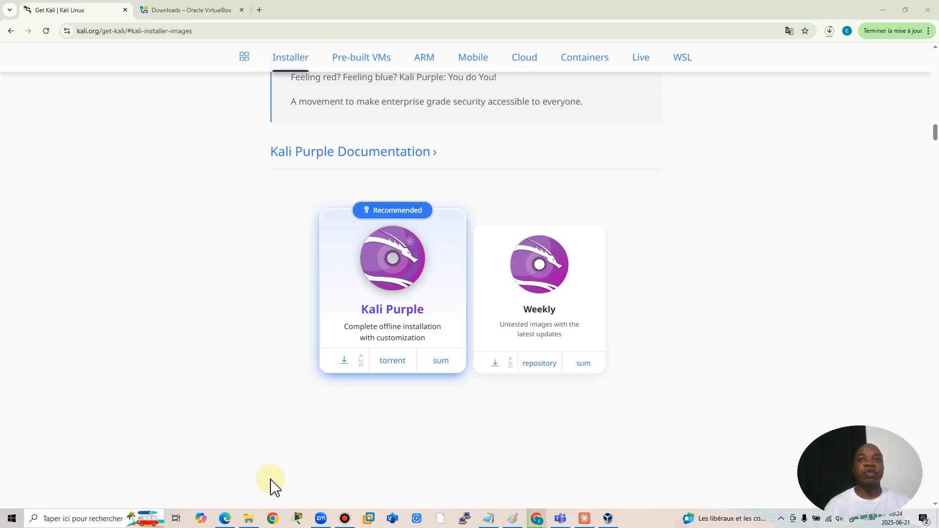
Check the Downloads folder (Téléchargements) in File Explorer for the Kali Purple image, and minimize the window
{"action": "left_click", "coordinate": [248, 521]}
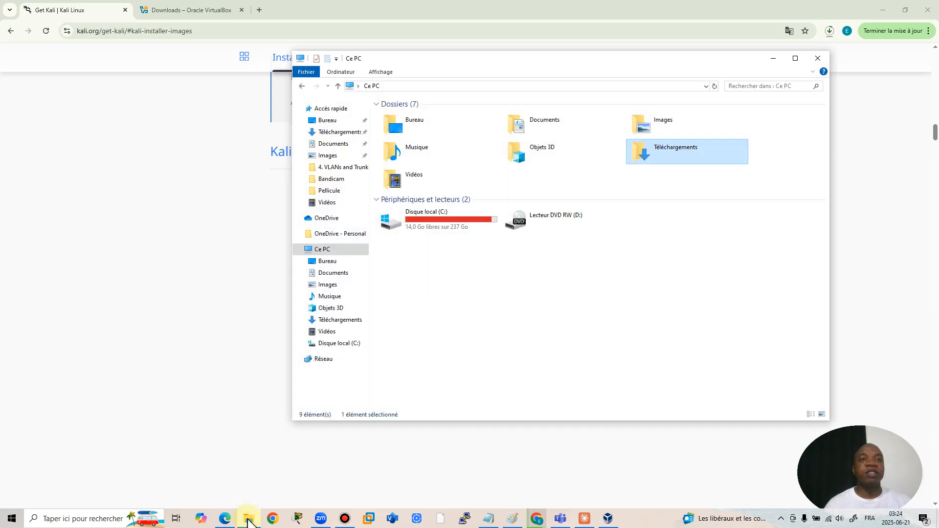
{"action": "left_click", "coordinate": [344, 135]}
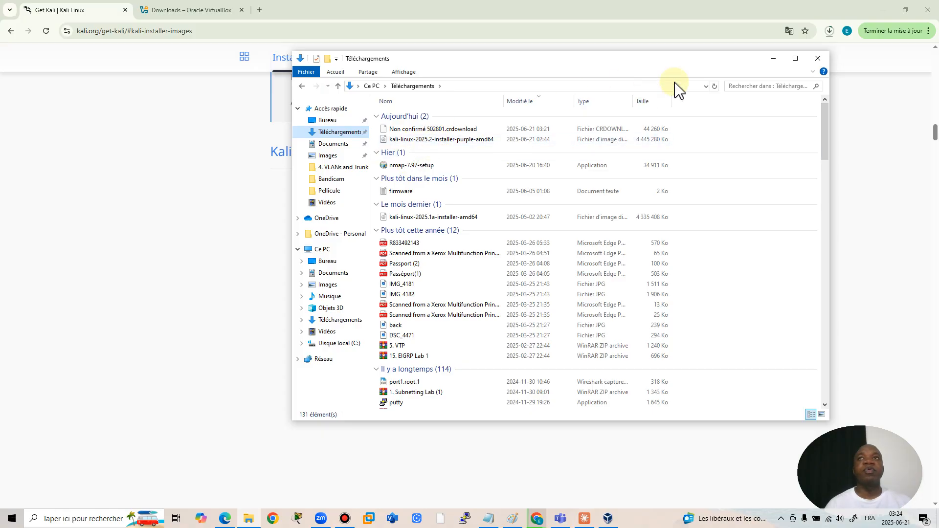
{"action": "left_click", "coordinate": [773, 58]}
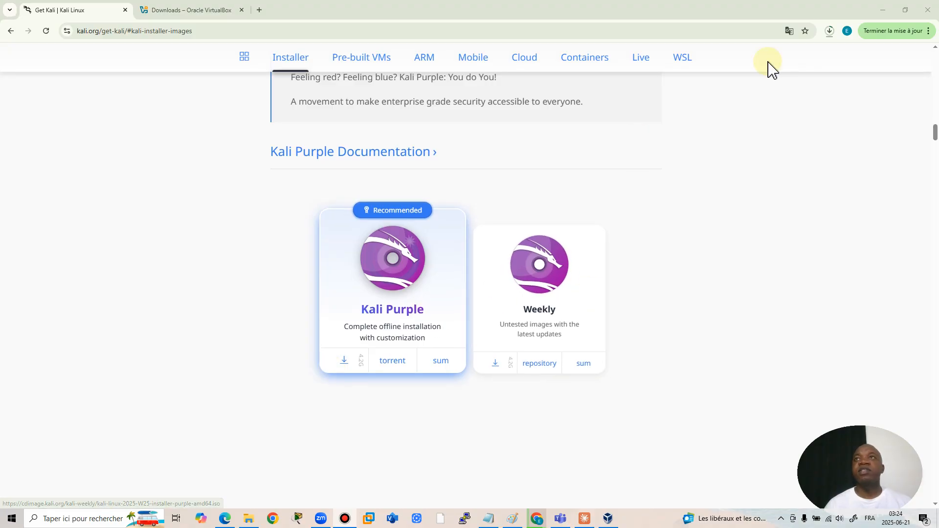
Cancel the running download of kali-linux-2025.2-installer-purple-amd64 (1).iso
{"action": "left_click", "coordinate": [829, 32]}
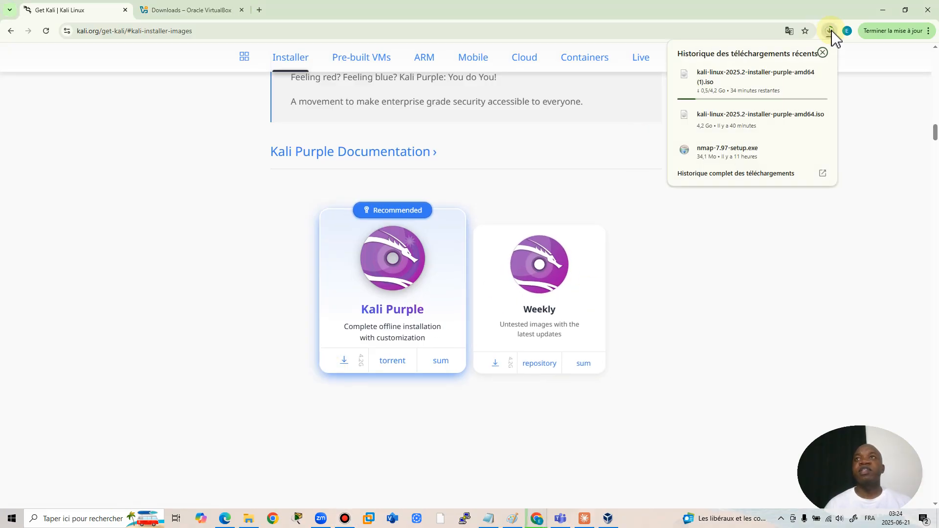
{"action": "left_click", "coordinate": [803, 75]}
{"action": "left_click", "coordinate": [820, 74]}
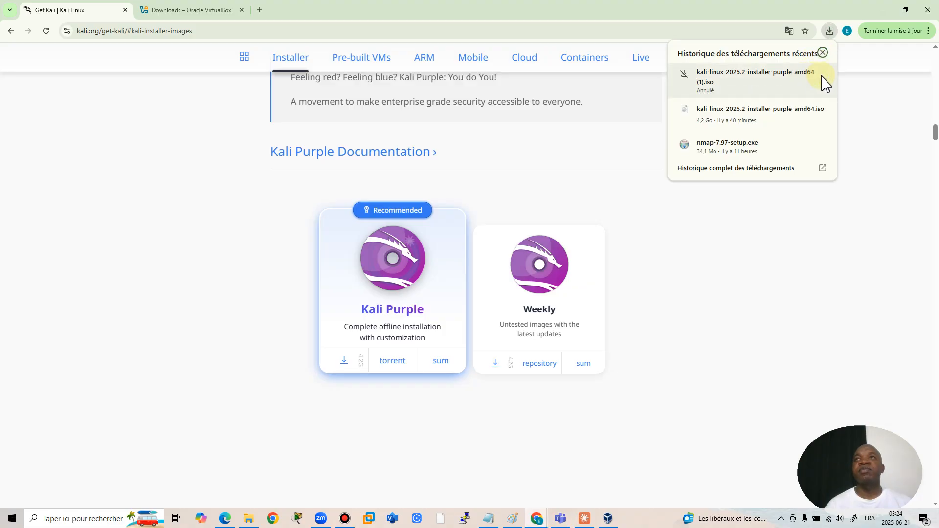
Return to VirtualBox and check the kali-linux-2025.2-installer-purple-amd64 image in the Downloads folder, minimizing the browser and File Explorer
{"action": "left_click", "coordinate": [882, 11]}
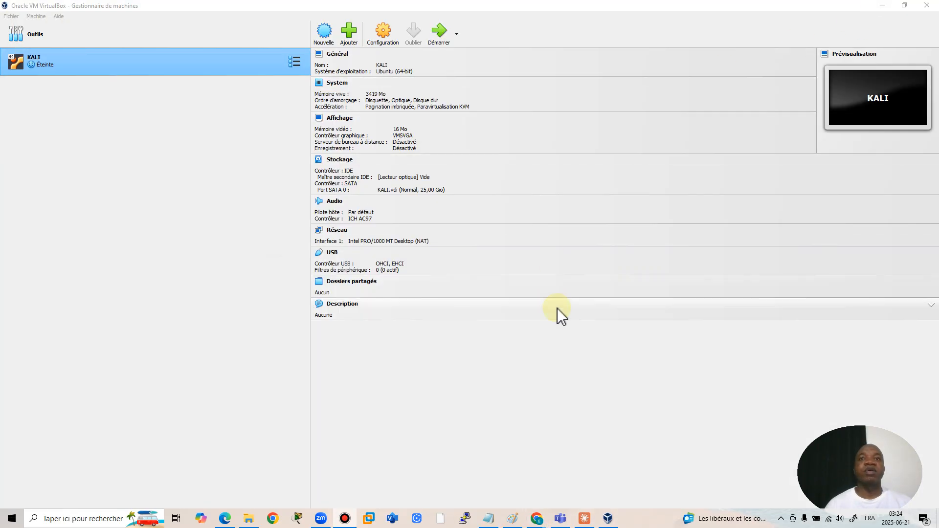
{"action": "left_click", "coordinate": [247, 520]}
{"action": "left_click", "coordinate": [407, 129]}
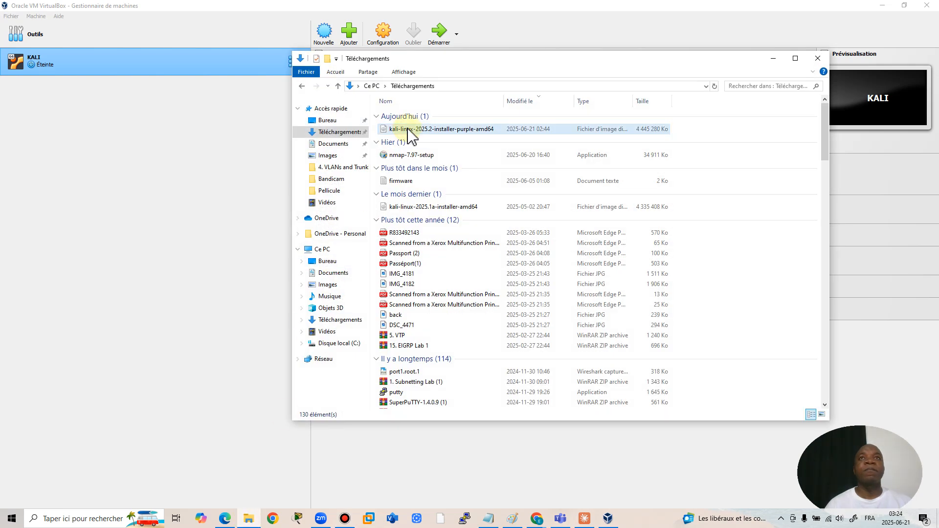
{"action": "left_click", "coordinate": [408, 129]}
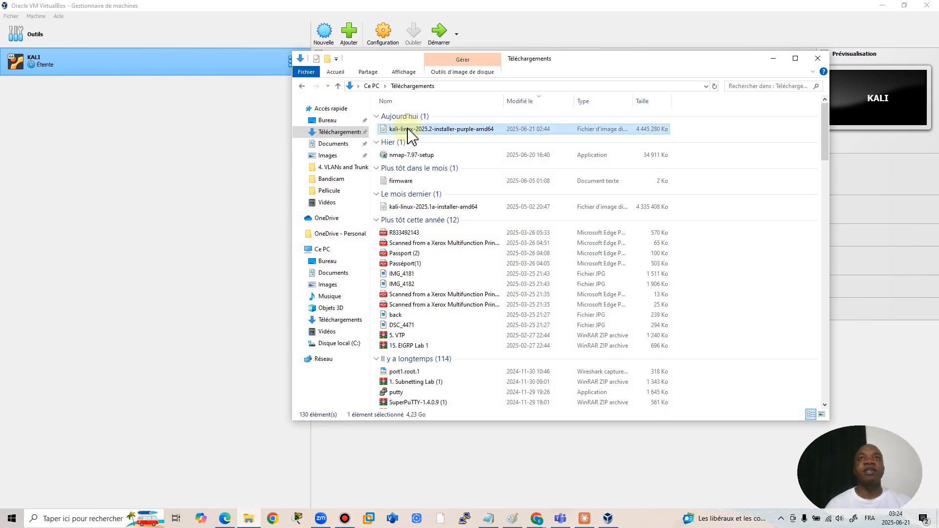
{"action": "left_click", "coordinate": [774, 60]}
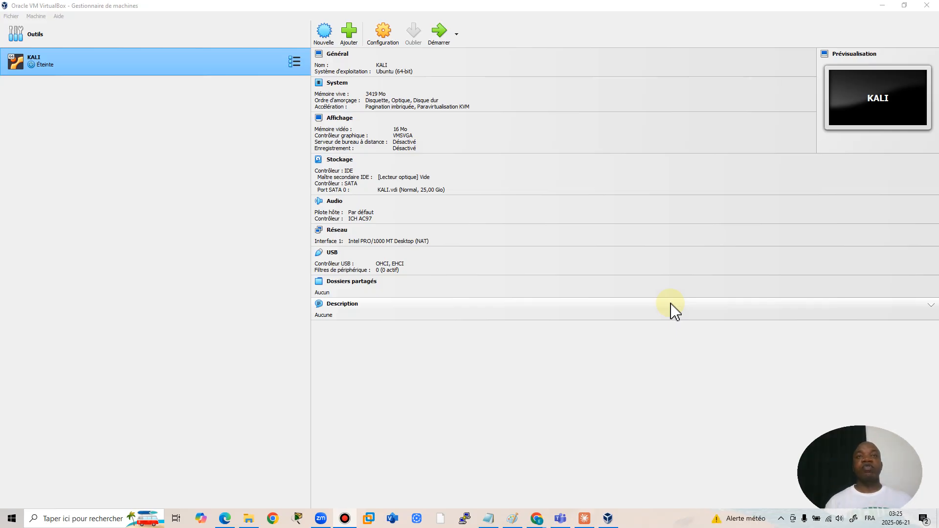
Start creating a new virtual machine named KALI PURPLE
{"action": "left_click", "coordinate": [320, 34]}
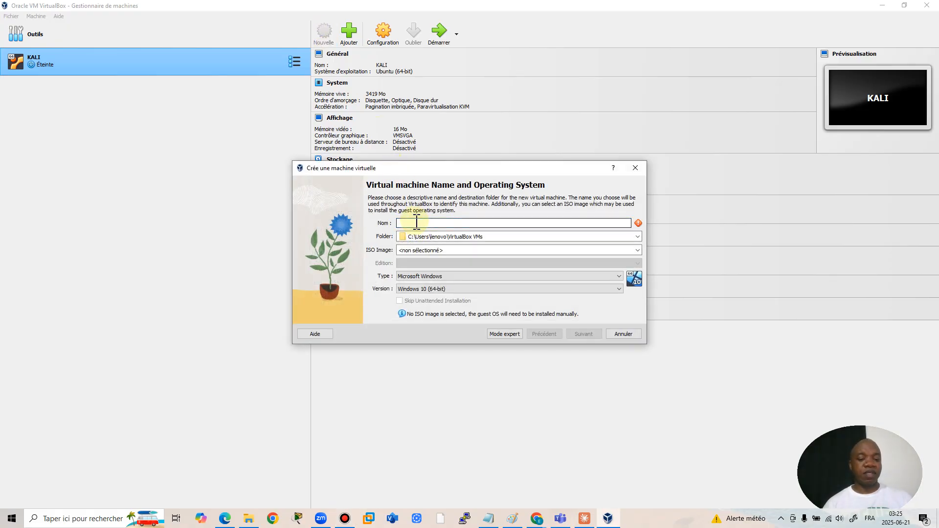
{"action": "type", "text": "KALI "}
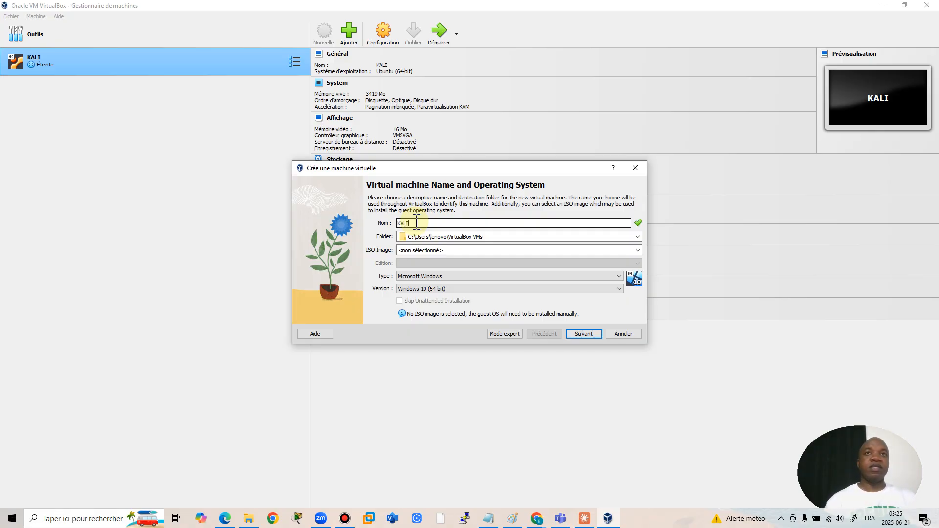
{"action": "type", "text": "PURP"}
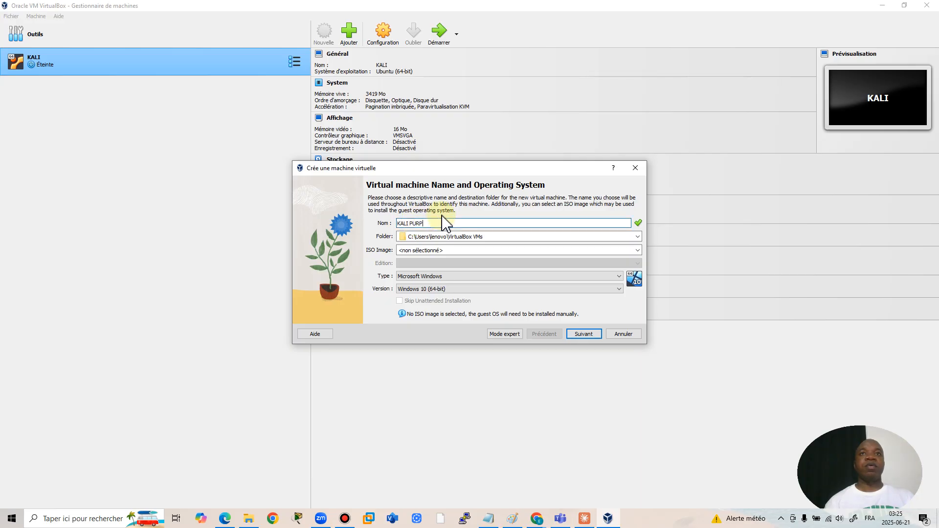
{"action": "type", "text": "LE"}
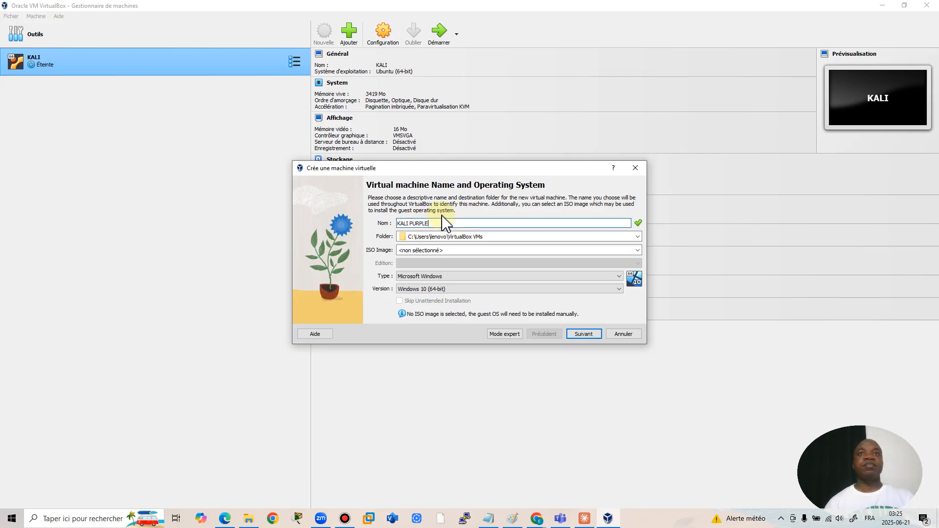
Select kali-linux-2025.2-installer-purple-amd64.iso from the Downloads folder as the new machine's ISO image and proceed to the hardware settings
{"action": "left_click", "coordinate": [443, 250]}
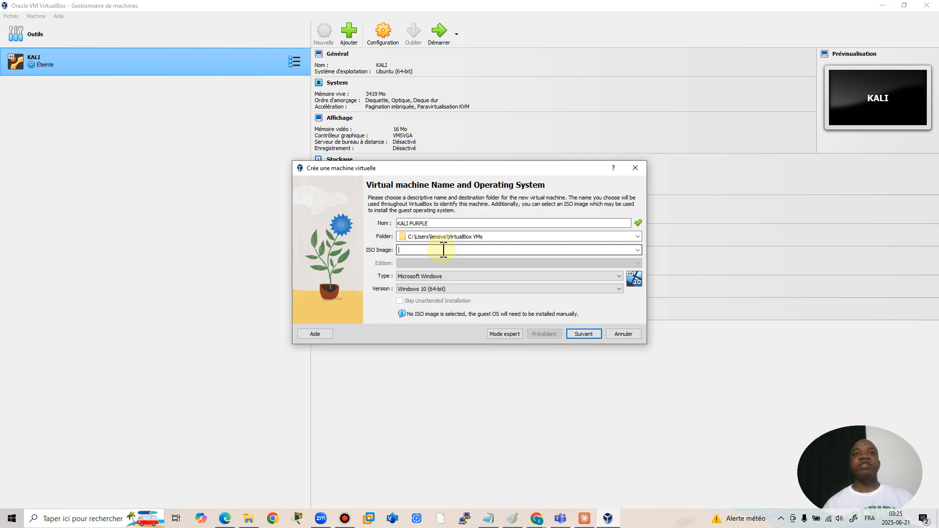
{"action": "left_click", "coordinate": [638, 250]}
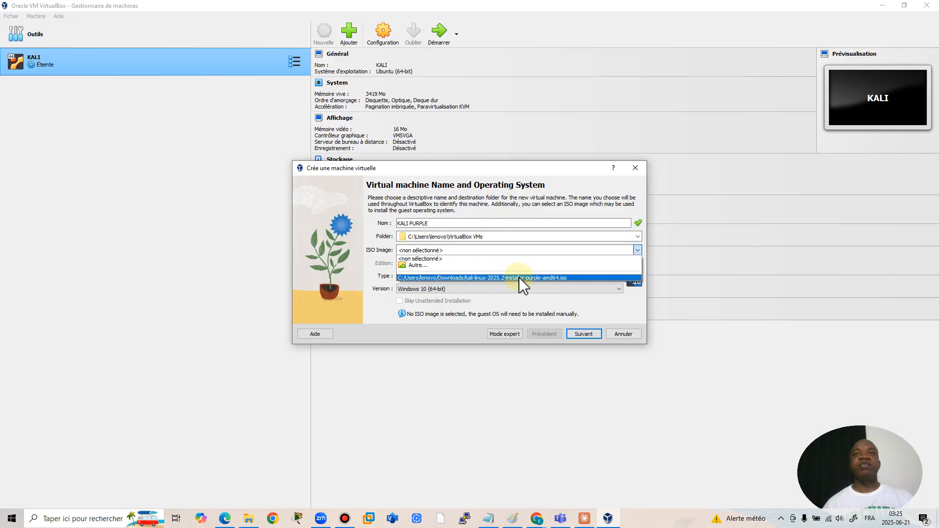
{"action": "left_click", "coordinate": [537, 278]}
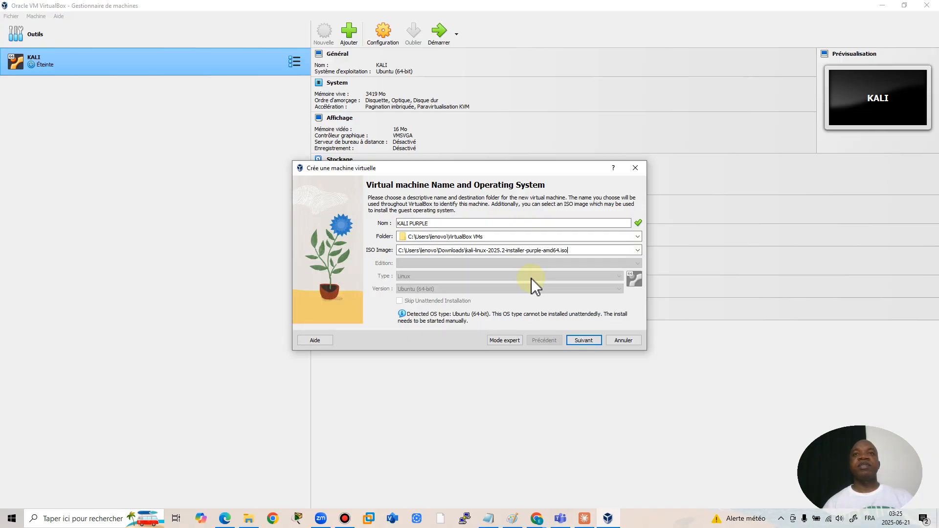
{"action": "left_click", "coordinate": [583, 341]}
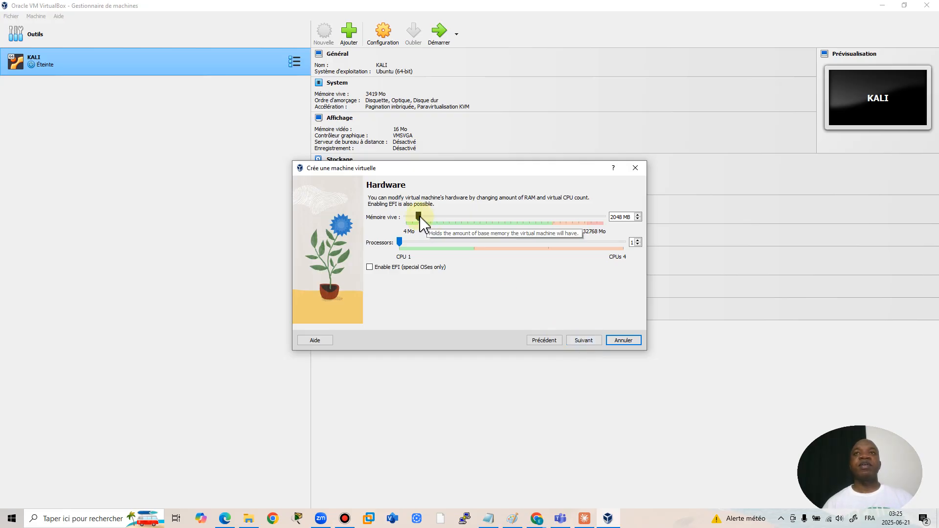
Set the machine's memory to 3256 MB and finish creating it with a new 25 GB virtual hard disk
{"action": "left_click", "coordinate": [424, 218]}
{"action": "left_click_drag", "start_coordinate": [423, 218], "coordinate": [430, 226]}
{"action": "left_click", "coordinate": [589, 341]}
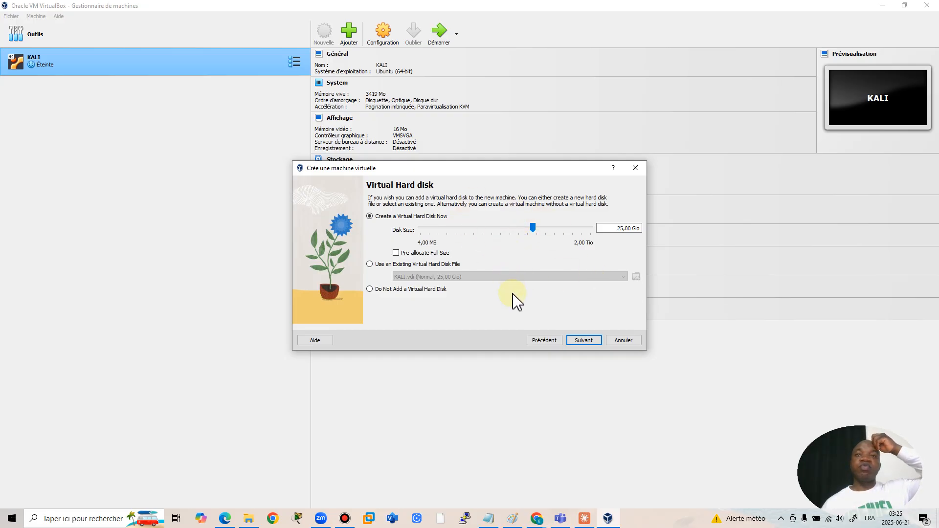
{"action": "left_click", "coordinate": [588, 340]}
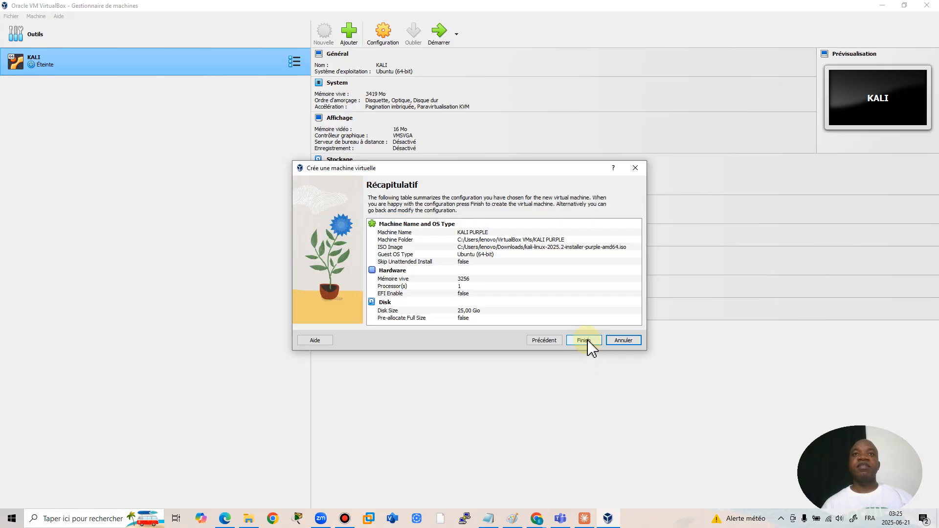
{"action": "left_click", "coordinate": [588, 341]}
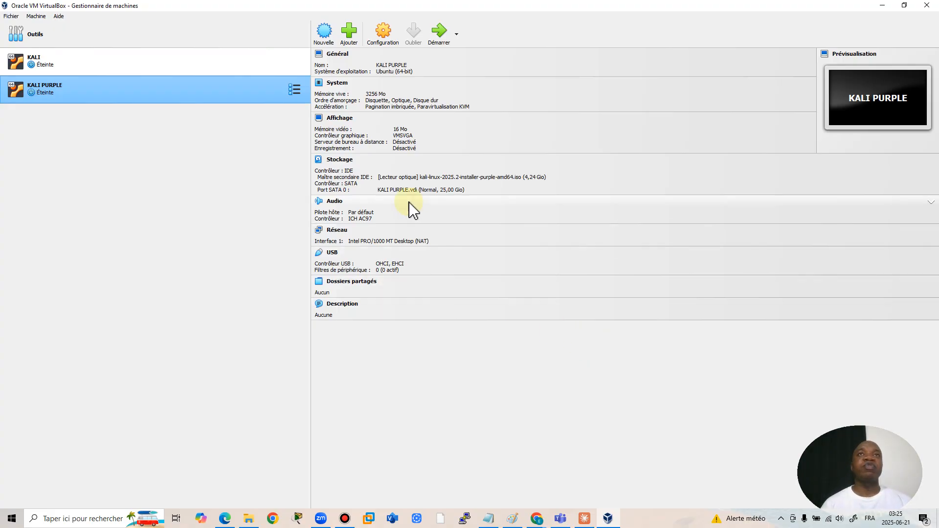
Boot the KALI PURPLE machine with a normal start in a maximized window and launch the Graphical install
{"action": "right_click", "coordinate": [116, 92]}
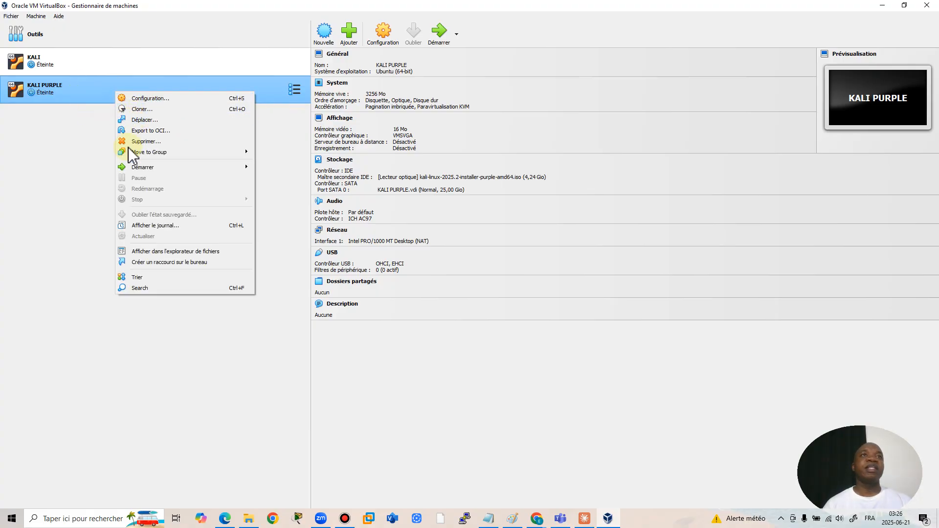
{"action": "mouse_move", "coordinate": [147, 167]}
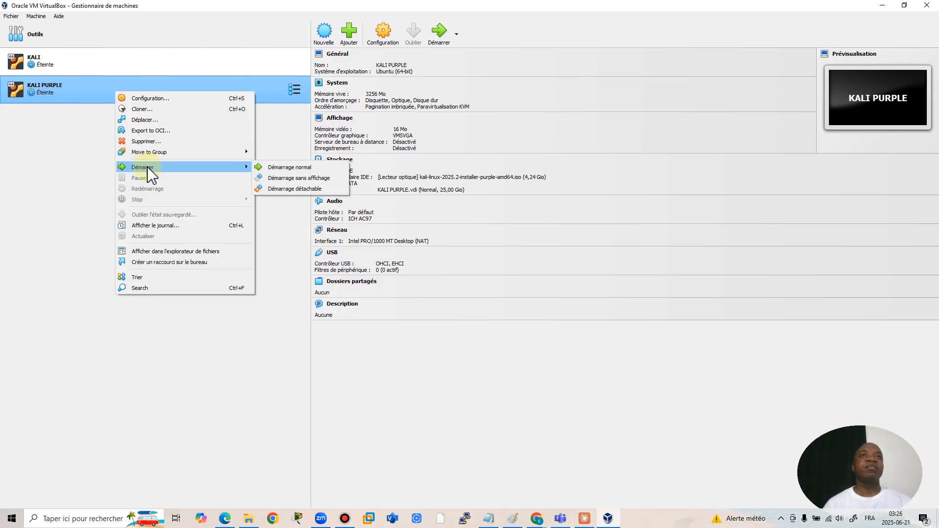
{"action": "left_click", "coordinate": [270, 168]}
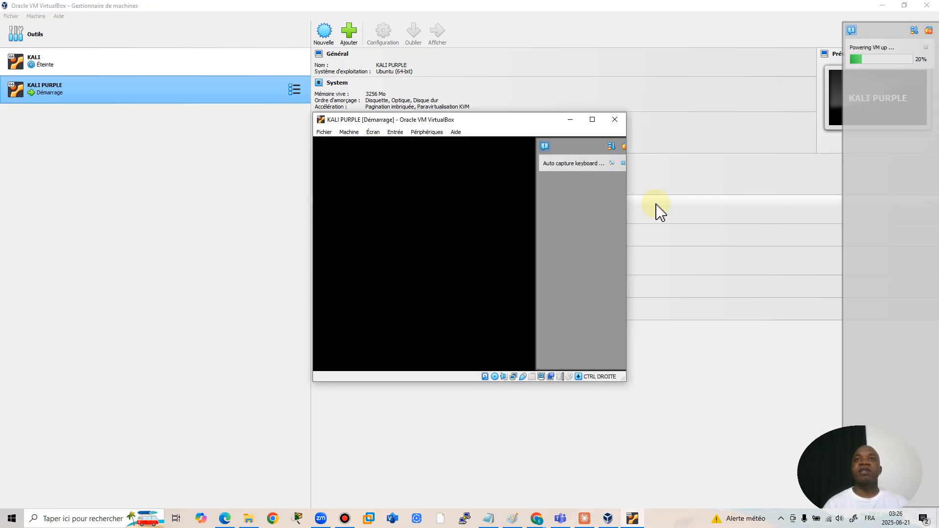
{"action": "left_click", "coordinate": [592, 119]}
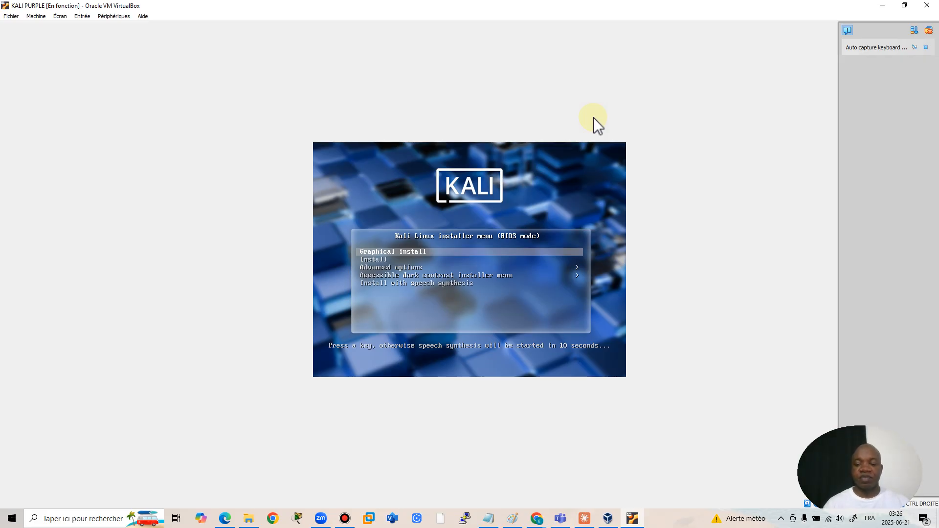
{"action": "key", "text": "Return"}
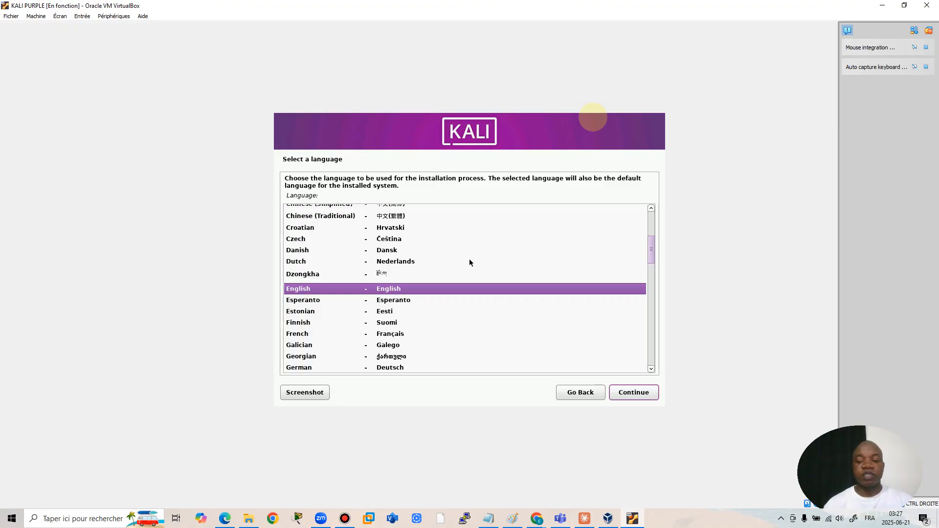
Choose English as the language for the installation process and the installed system
{"action": "key", "text": "Down"}
{"action": "key", "text": "Down"}
{"action": "key", "text": "Down"}
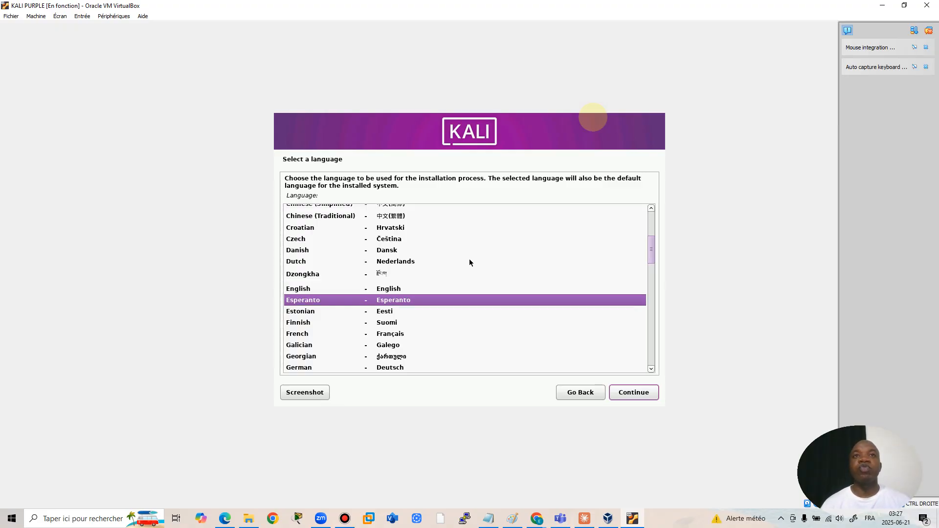
{"action": "key", "text": "Down"}
{"action": "key", "text": "Down"}
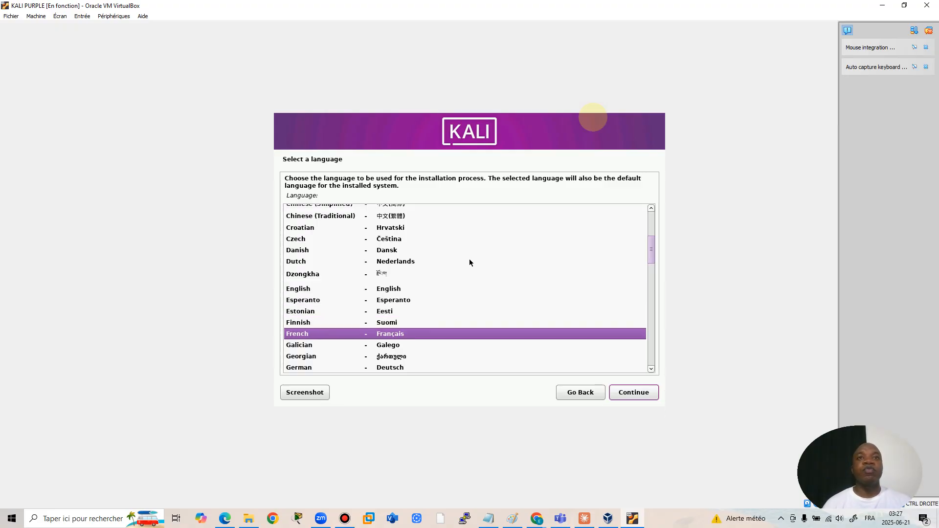
{"action": "key", "text": "Up"}
{"action": "key", "text": "Up"}
{"action": "key", "text": "Up"}
{"action": "key", "text": "Up"}
{"action": "key", "text": "Up"}
{"action": "key", "text": "Up"}
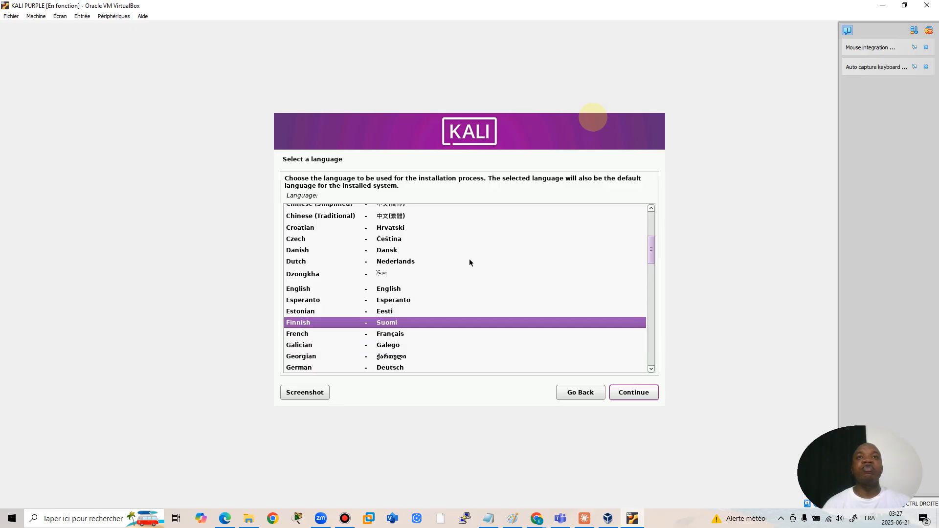
{"action": "key", "text": "Up"}
{"action": "key", "text": "Up"}
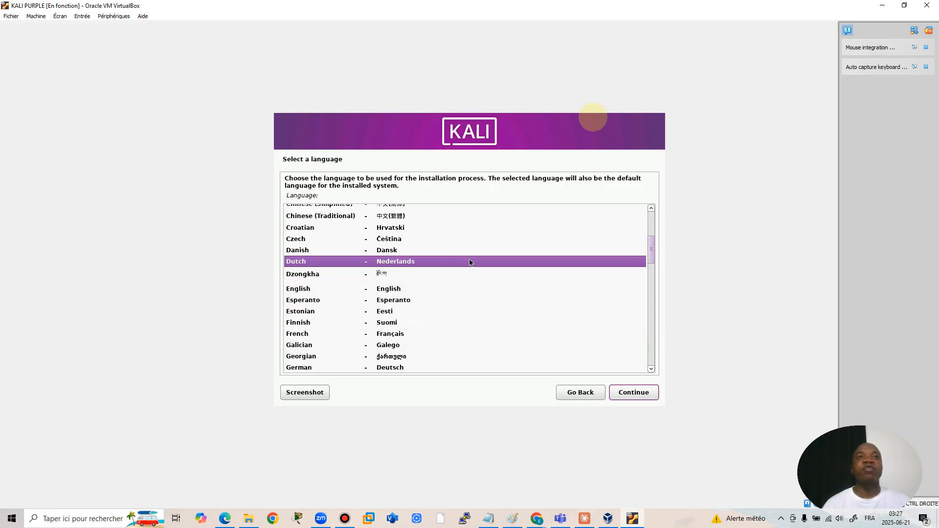
{"action": "key", "text": "Up"}
{"action": "key", "text": "Down"}
{"action": "key", "text": "Down"}
{"action": "key", "text": "Down"}
{"action": "key", "text": "Down"}
{"action": "key", "text": "Down"}
{"action": "key", "text": "Down"}
{"action": "key", "text": "Down"}
{"action": "key", "text": "Down"}
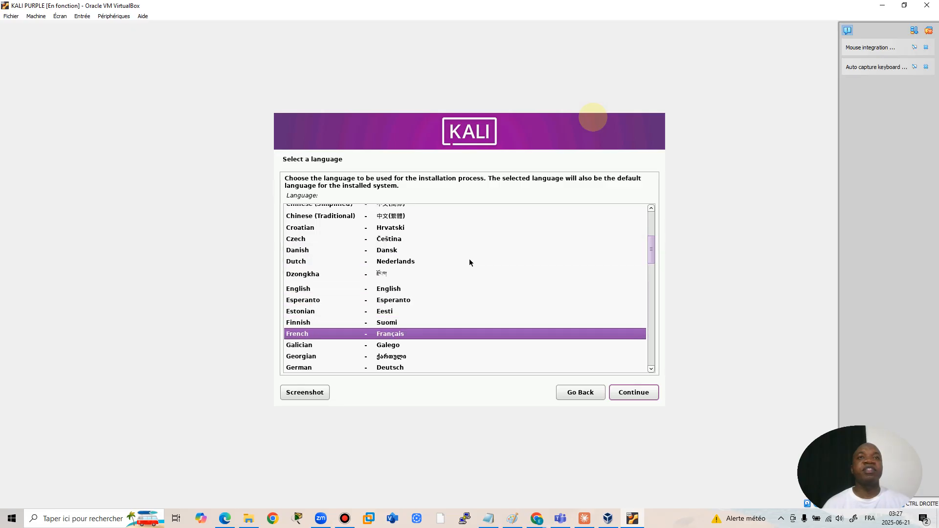
{"action": "key", "text": "Up"}
{"action": "key", "text": "Up"}
{"action": "key", "text": "Up"}
{"action": "key", "text": "Up"}
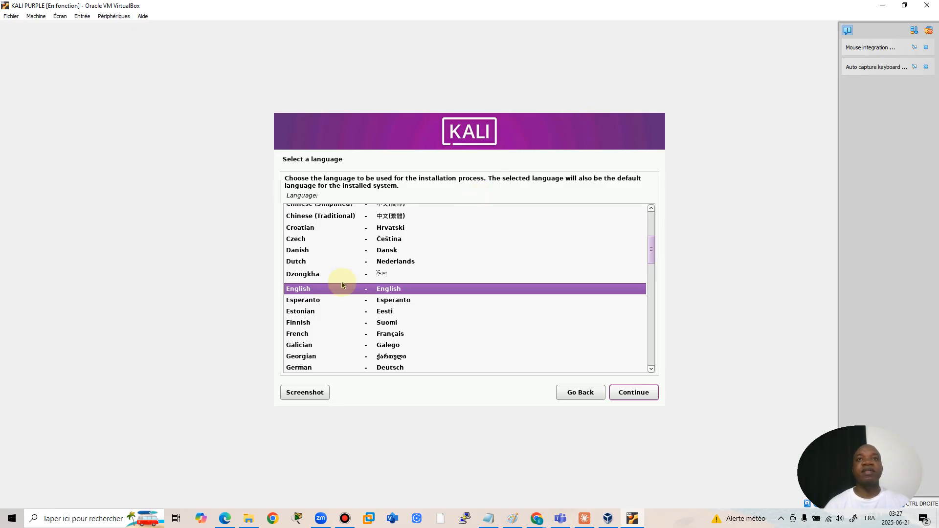
{"action": "left_click", "coordinate": [635, 393]}
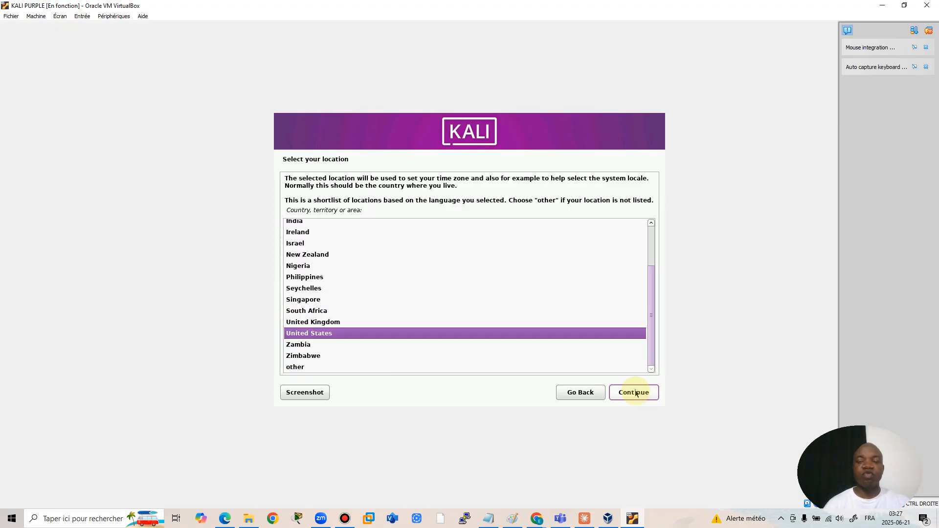
Choose Canada as the system's location
{"action": "key", "text": "Up"}
{"action": "key", "text": "Up"}
{"action": "key", "text": "Up"}
{"action": "key", "text": "Up"}
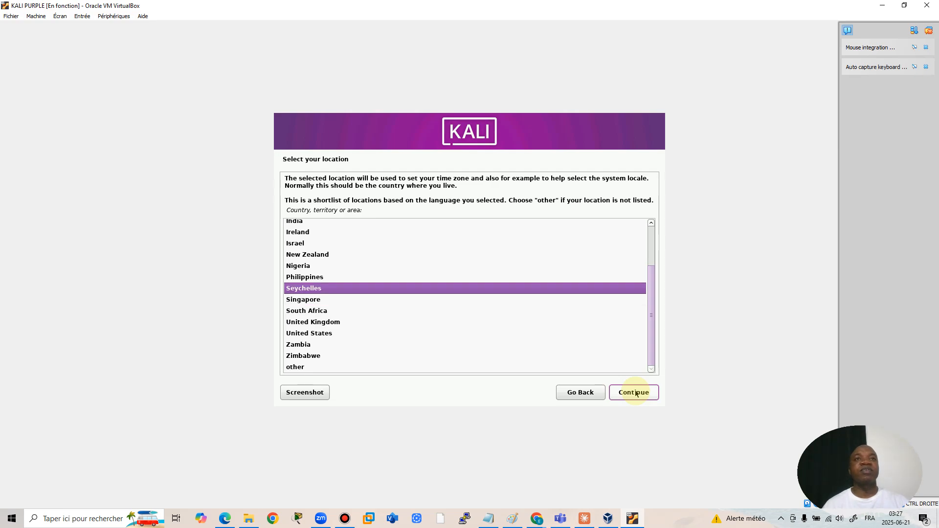
{"action": "key", "text": "Up"}
{"action": "key", "text": "Up"}
{"action": "key", "text": "Up"}
{"action": "key", "text": "Up"}
{"action": "key", "text": "Up"}
{"action": "key", "text": "Up"}
{"action": "key", "text": "Up"}
{"action": "key", "text": "Up"}
{"action": "key", "text": "Up"}
{"action": "key", "text": "Up"}
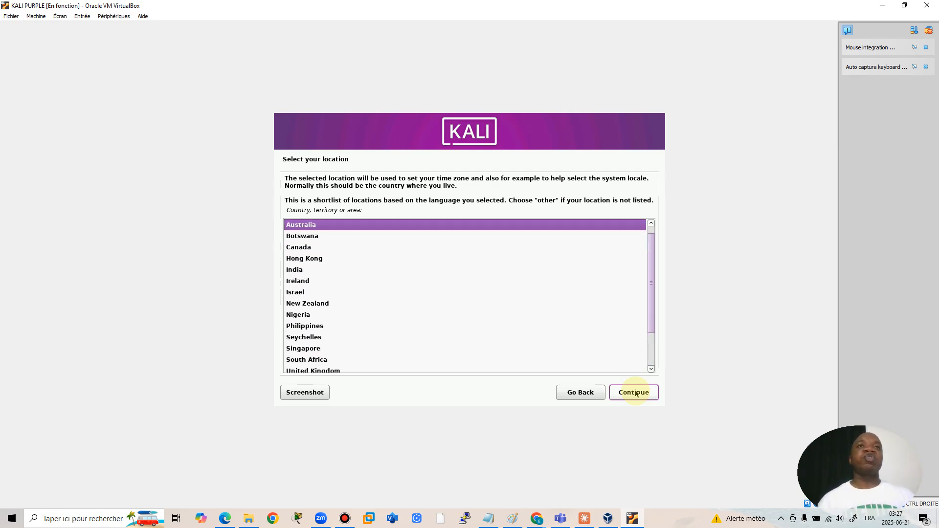
{"action": "key", "text": "Down"}
{"action": "key", "text": "Down"}
{"action": "left_click", "coordinate": [634, 392]}
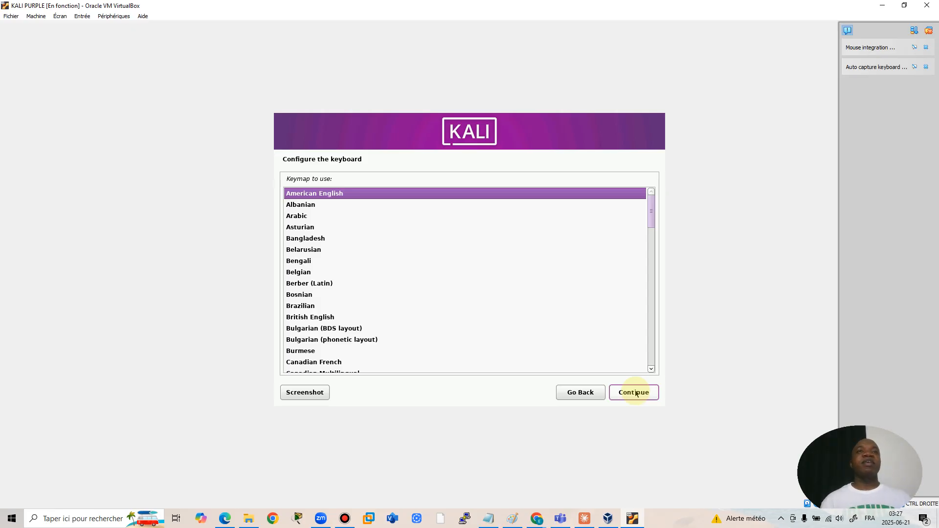
Choose Canadian French as the keymap for the keyboard configuration
{"action": "key", "text": "Down"}
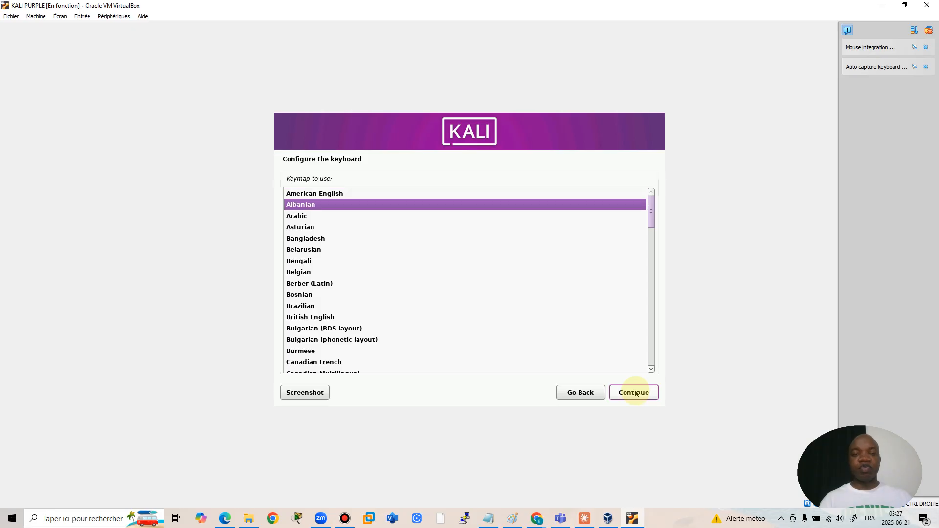
{"action": "key", "text": "Down"}
{"action": "key", "text": "Down"}
{"action": "key", "text": "Down"}
{"action": "key", "text": "Down"}
{"action": "key", "text": "Down"}
{"action": "key", "text": "Down"}
{"action": "key", "text": "Down"}
{"action": "key", "text": "Down"}
{"action": "key", "text": "Down"}
{"action": "key", "text": "Down"}
{"action": "key", "text": "Down"}
{"action": "key", "text": "Down"}
{"action": "key", "text": "Down"}
{"action": "key", "text": "Down"}
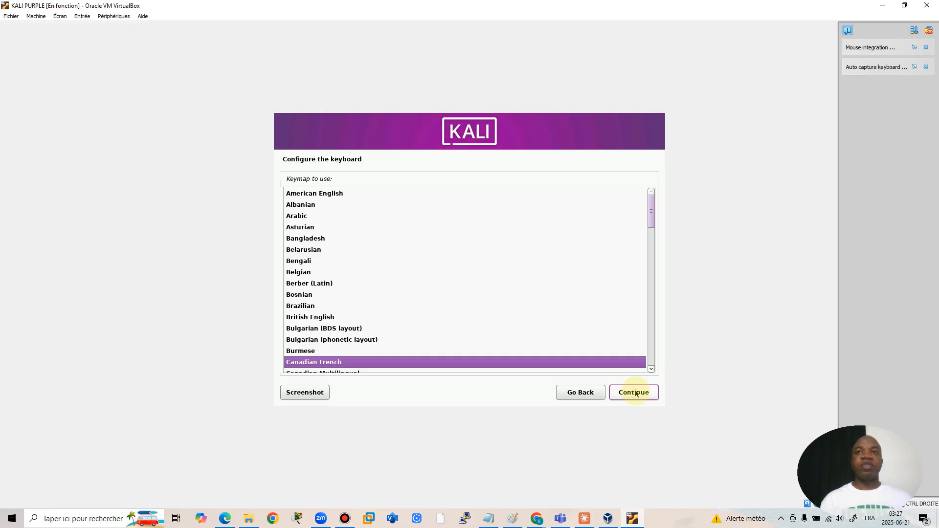
{"action": "left_click", "coordinate": [634, 392]}
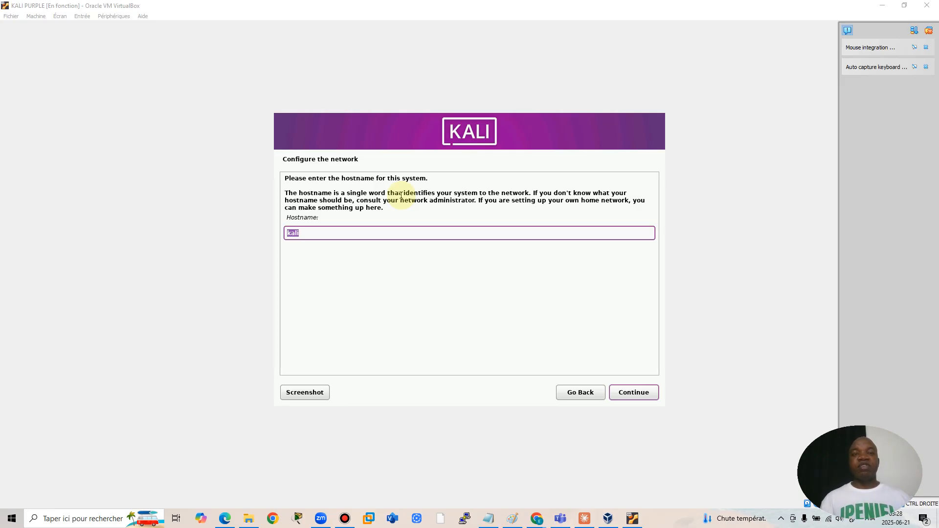
Set the hostname to kali-purple and leave the domain name empty in the network configuration
{"action": "left_click", "coordinate": [320, 234]}
{"action": "type", "text": "-"}
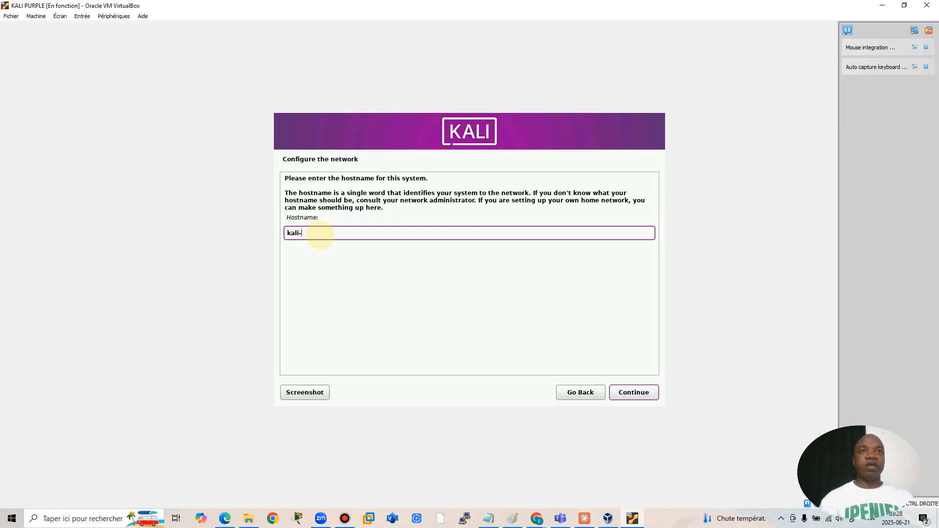
{"action": "type", "text": "purple"}
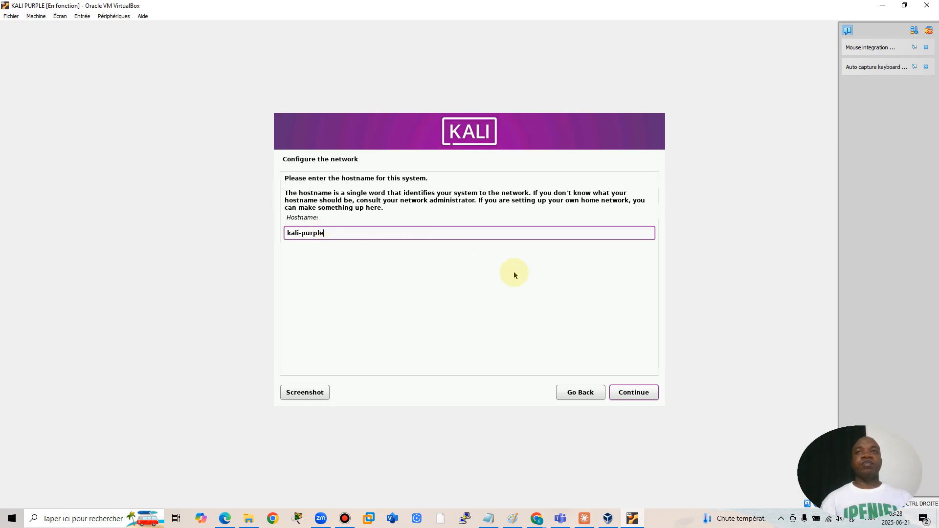
{"action": "left_click", "coordinate": [636, 391]}
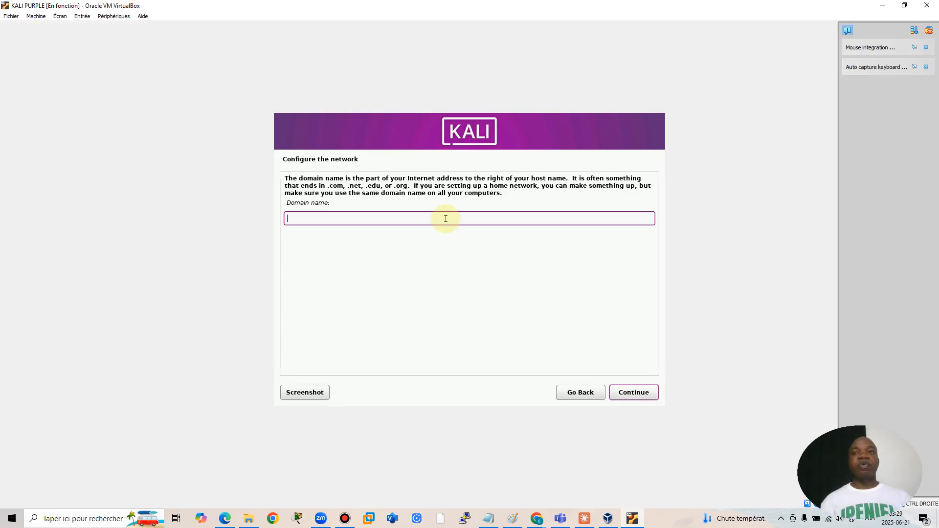
{"action": "left_click", "coordinate": [636, 393]}
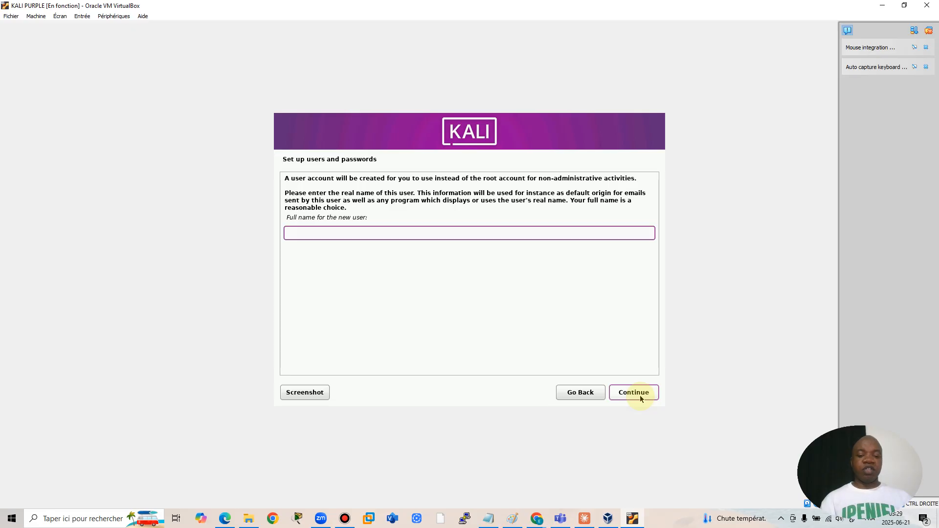
Enter the new user's full name and accept the suggested username for the account
{"action": "type", "text": "ebe"}
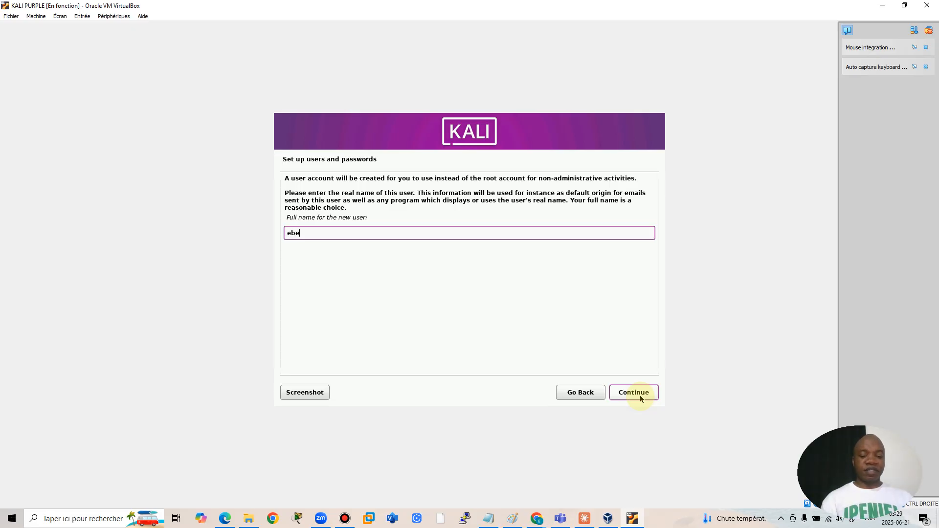
{"action": "type", "text": "n"}
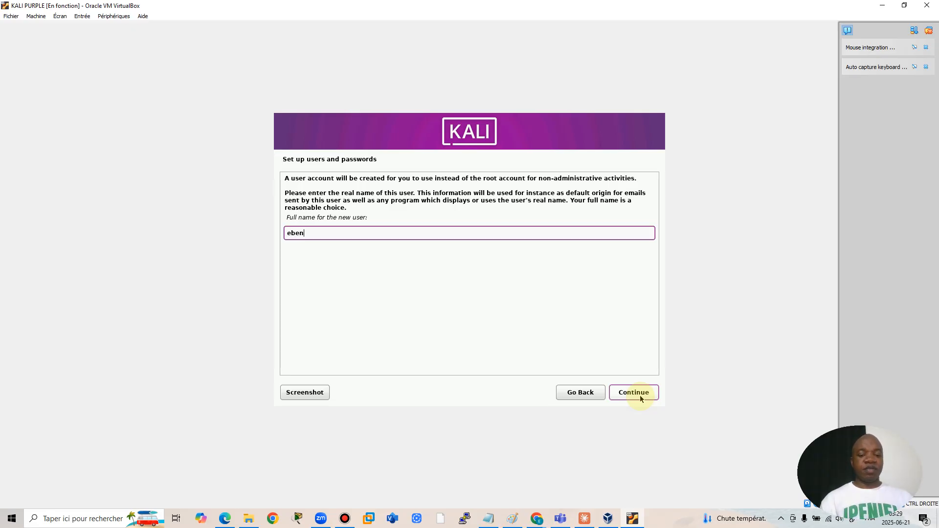
{"action": "type", "text": "zer"}
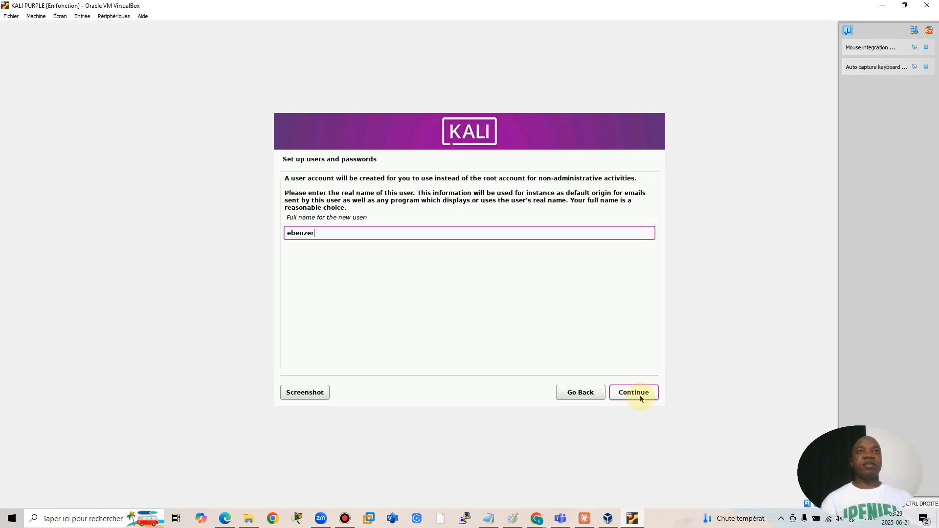
{"action": "key", "text": "Left"}
{"action": "key", "text": "Left"}
{"action": "type", "text": "e"}
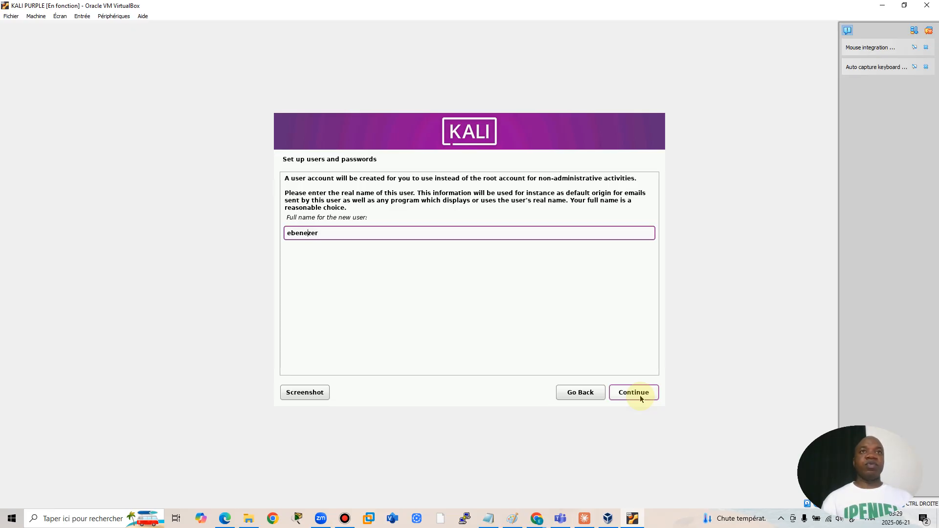
{"action": "left_click", "coordinate": [630, 390]}
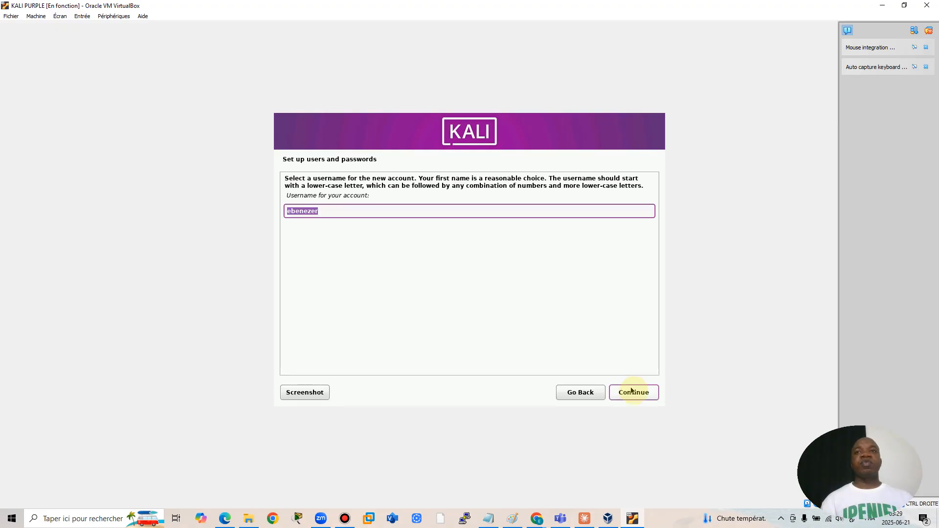
{"action": "left_click", "coordinate": [638, 402]}
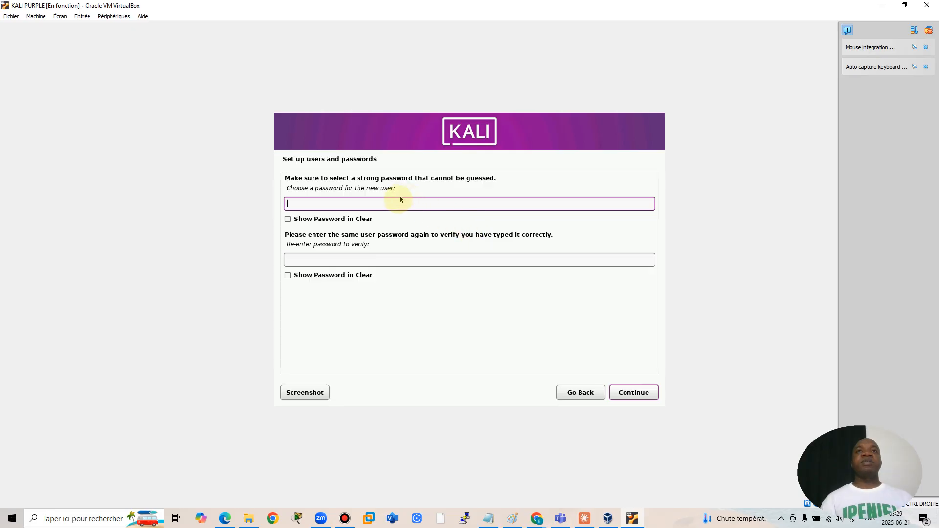
{"action": "type", "text": "●●●●●●●"}
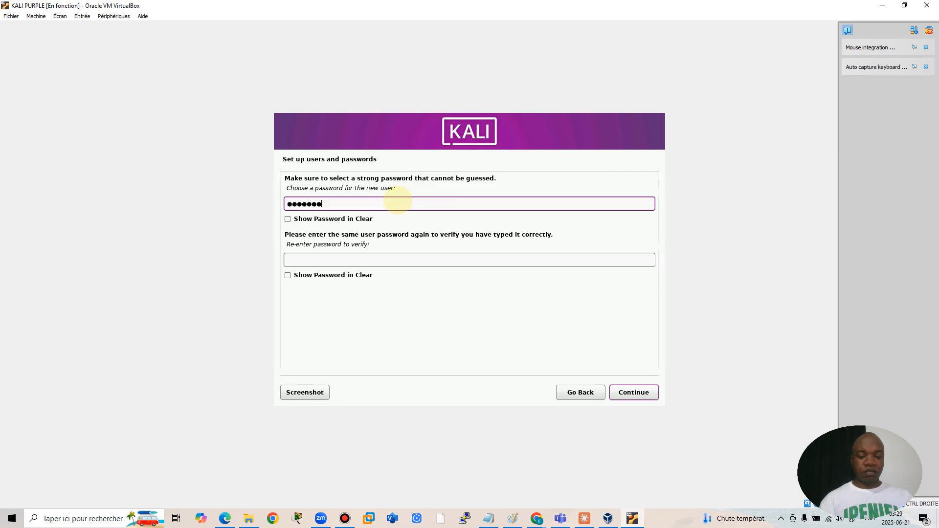
{"action": "key", "text": "BackSpace"}
{"action": "key", "text": "BackSpace"}
{"action": "key", "text": "BackSpace"}
{"action": "key", "text": "BackSpace"}
{"action": "key", "text": "BackSpace"}
{"action": "key", "text": "BackSpace"}
{"action": "key", "text": "BackSpace"}
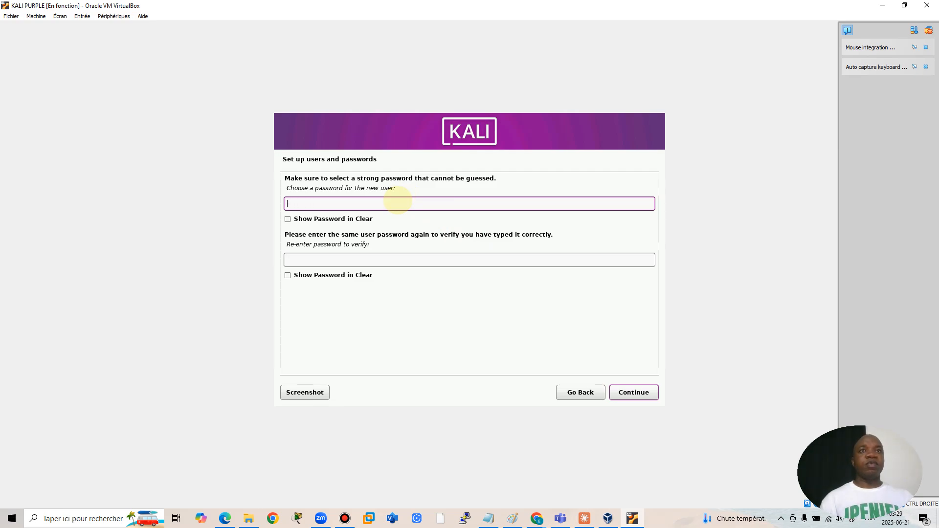
{"action": "type", "text": "@"}
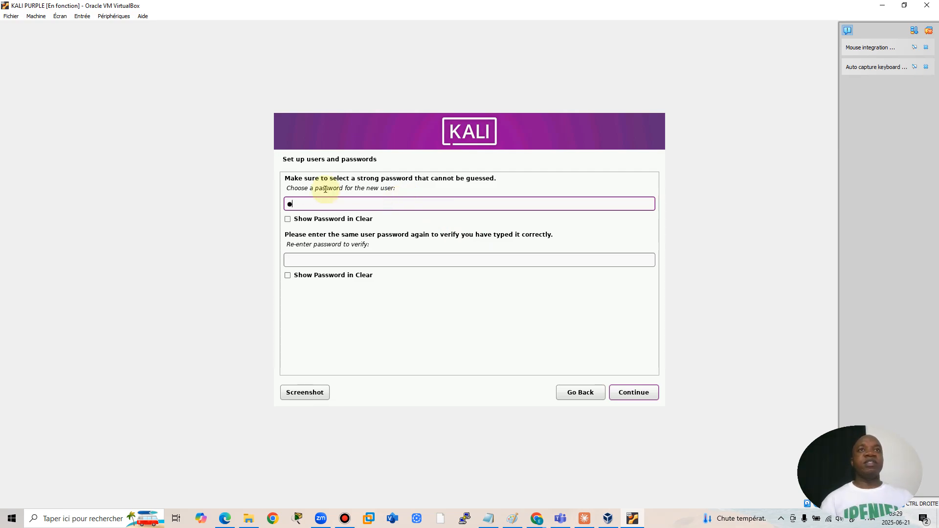
{"action": "left_click", "coordinate": [289, 219]}
{"action": "left_click", "coordinate": [288, 220]}
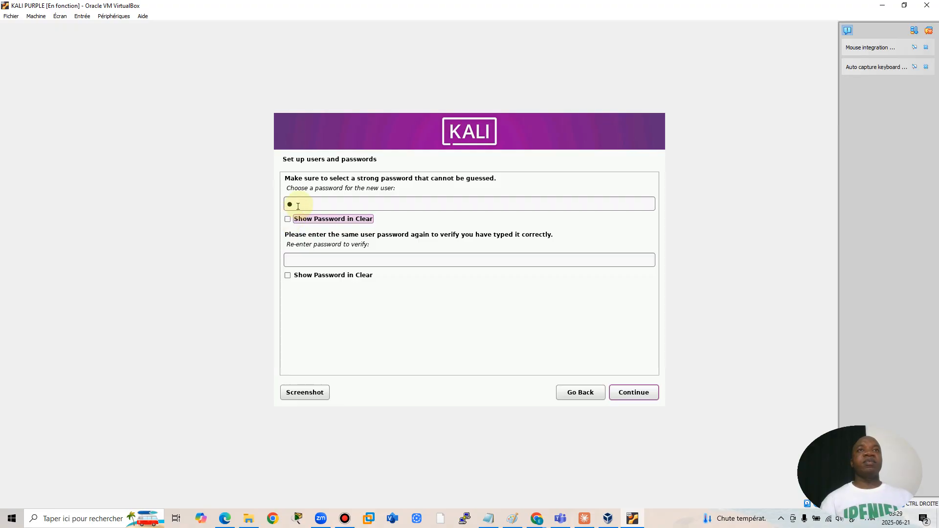
{"action": "left_click", "coordinate": [300, 203]}
{"action": "key", "text": "BackSpace"}
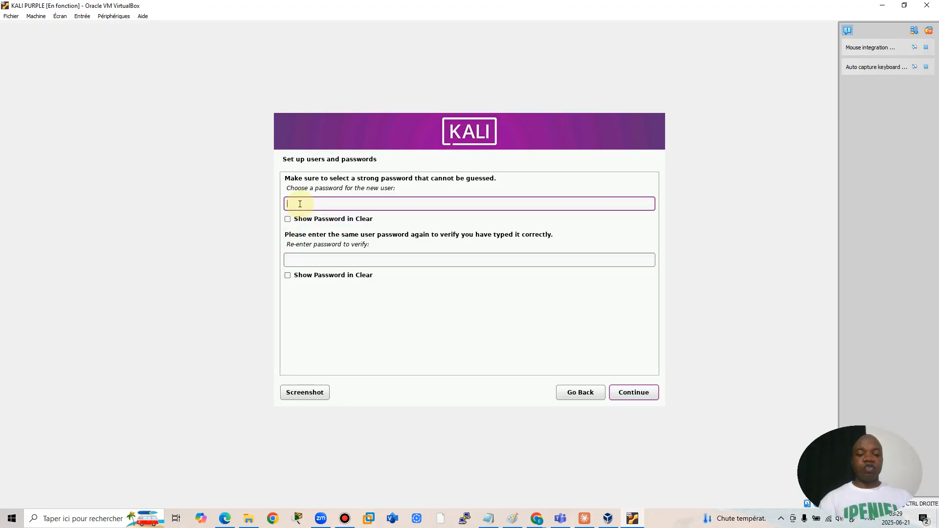
Enter the new user's account password and re-enter the same password to verify it
{"action": "type", "text": "********"}
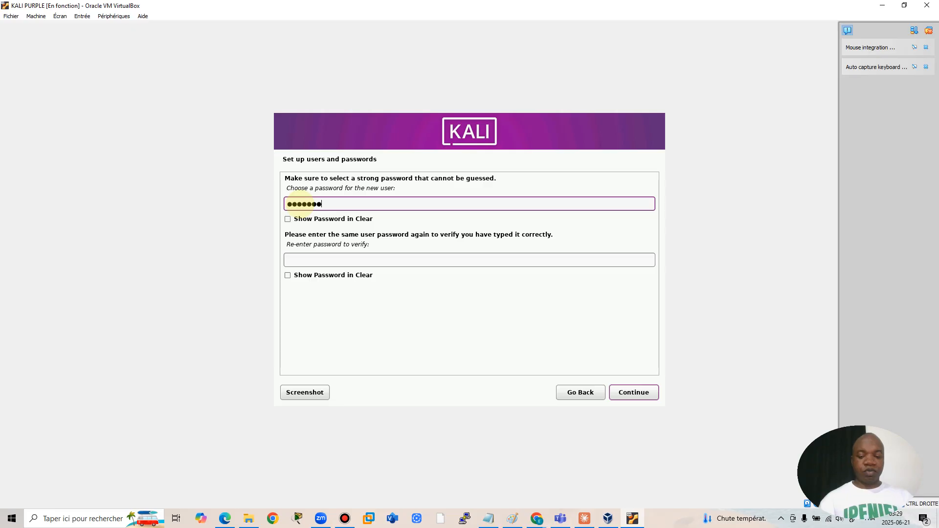
{"action": "type", "text": "***"}
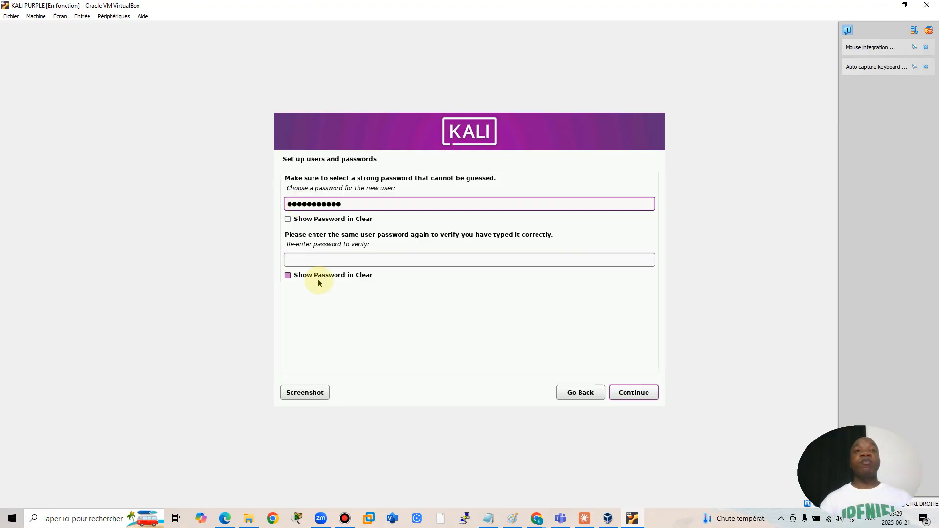
{"action": "left_click", "coordinate": [319, 261]}
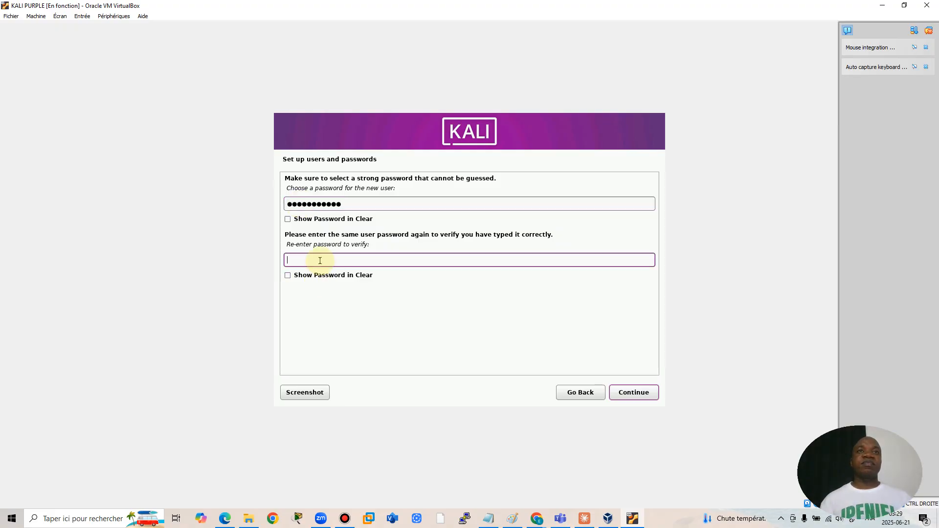
{"action": "type", "text": "•••••••"}
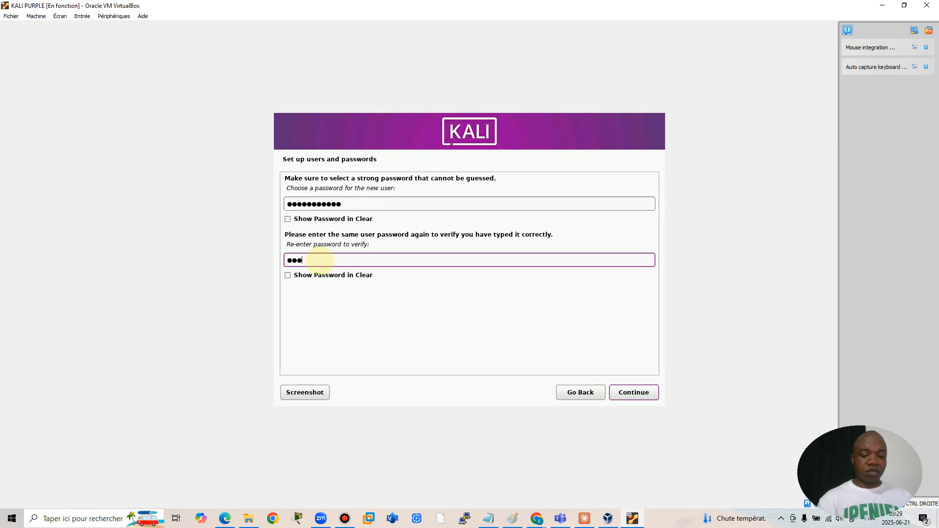
{"action": "type", "text": "••••"}
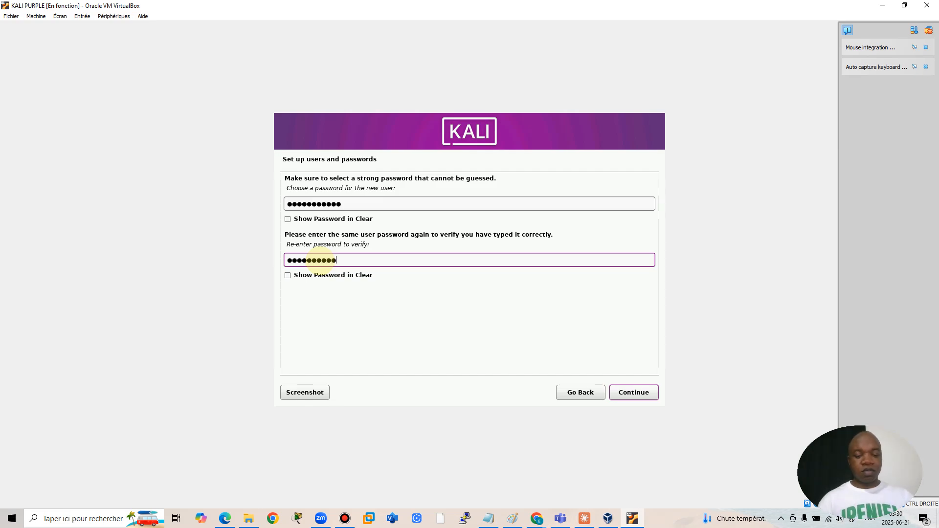
{"action": "key", "text": "Return"}
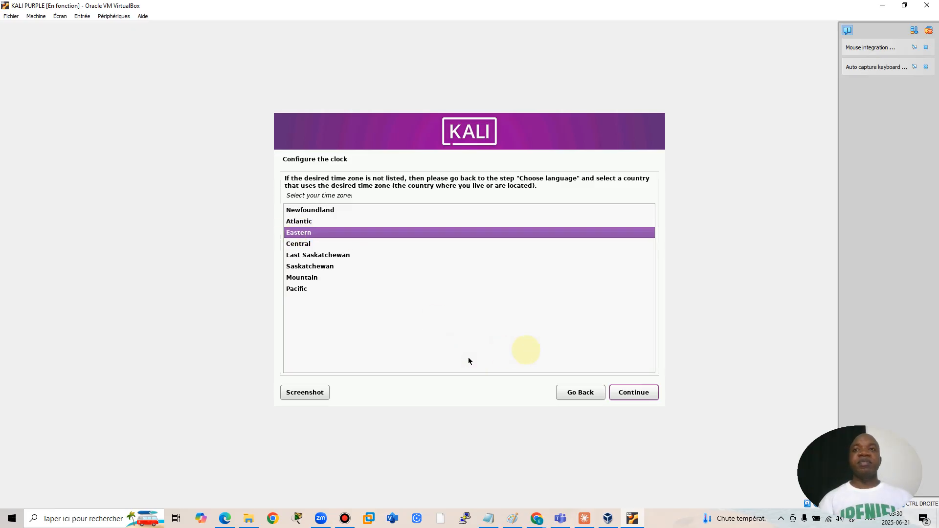
Choose Eastern as the time zone in the clock configuration
{"action": "left_click", "coordinate": [622, 396]}
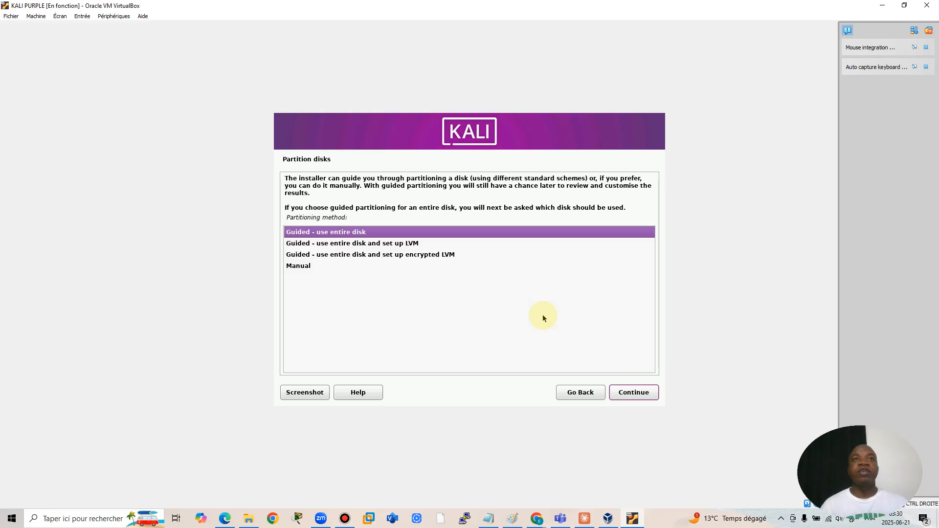
Set up guided partitioning of the entire 26.8 GB VBOX HARDDISK (sda) with all files in one partition
{"action": "left_click", "coordinate": [637, 398]}
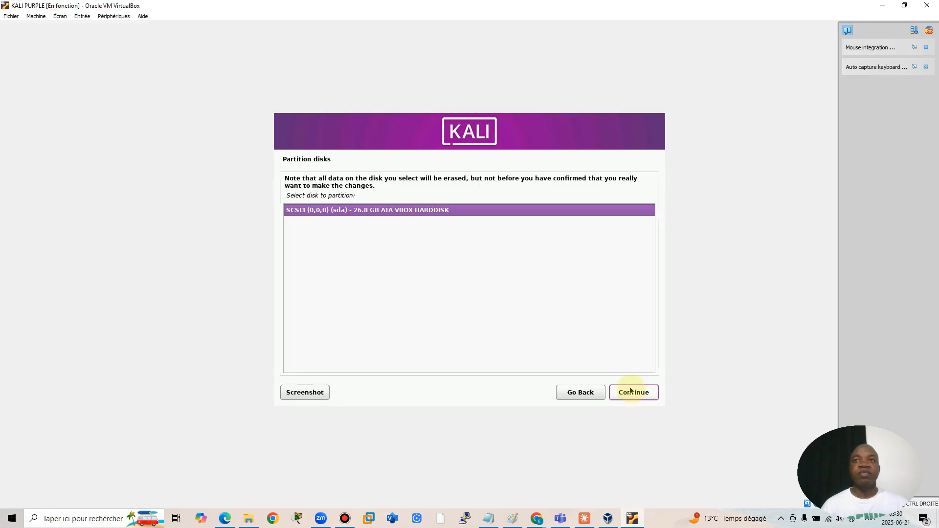
{"action": "left_click", "coordinate": [632, 393]}
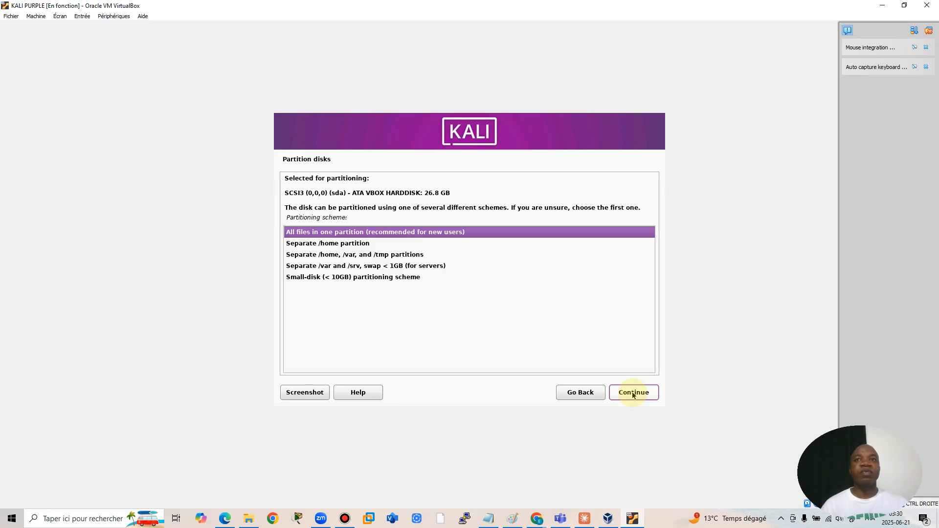
{"action": "left_click", "coordinate": [633, 394]}
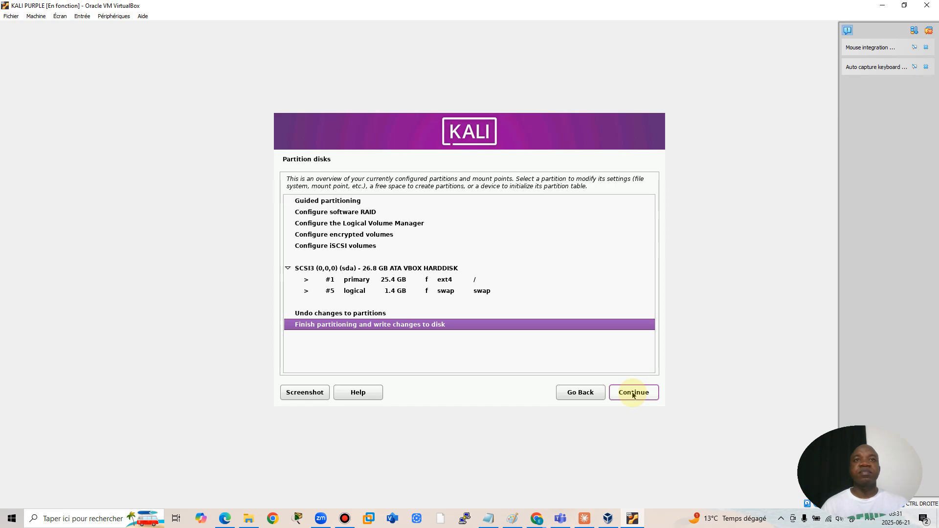
Finish partitioning and agree to write the partition changes to the disk
{"action": "left_click", "coordinate": [632, 394]}
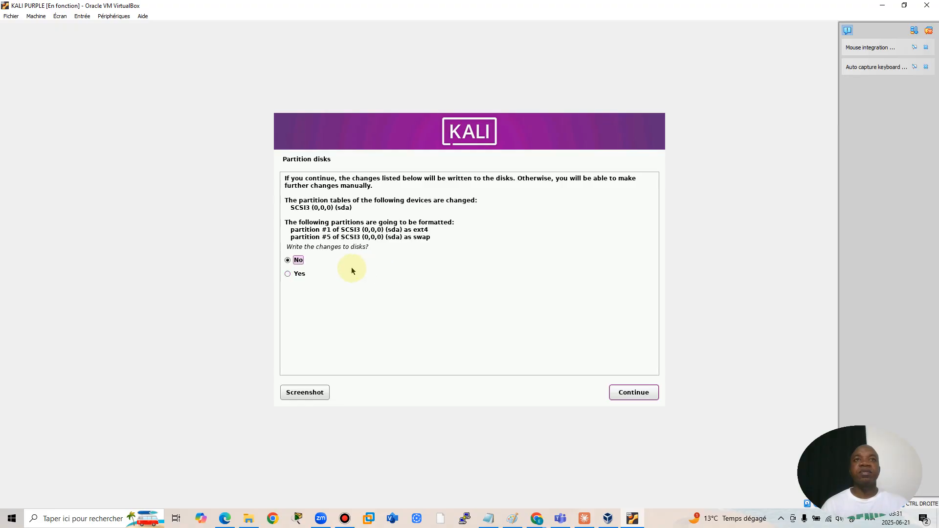
{"action": "left_click", "coordinate": [302, 276]}
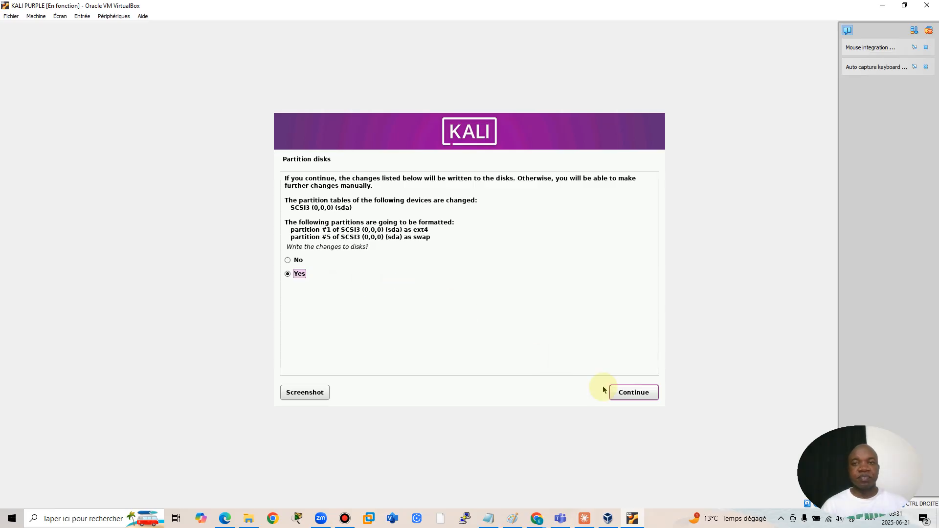
{"action": "left_click", "coordinate": [646, 399]}
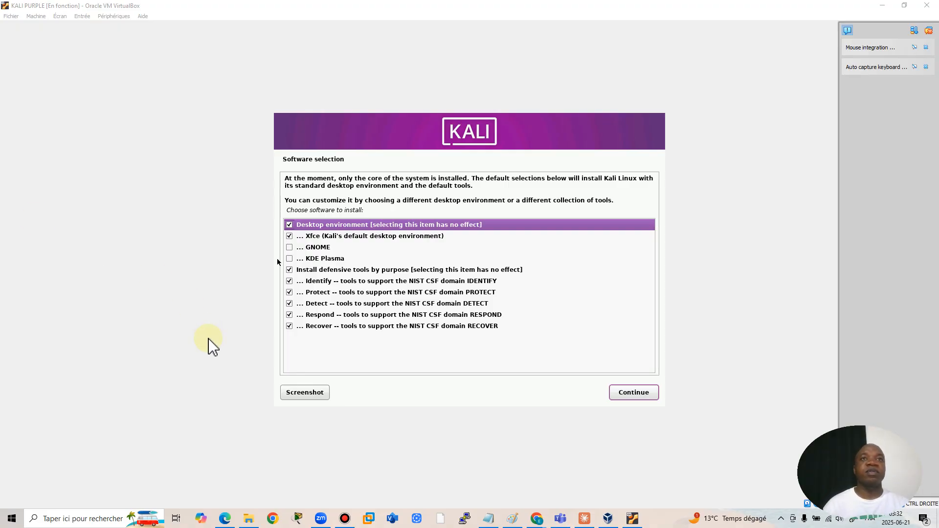
Install the default software selection with the Xfce desktop and the Identify, Protect, Detect, Respond and Recover tools
{"action": "left_click", "coordinate": [643, 395]}
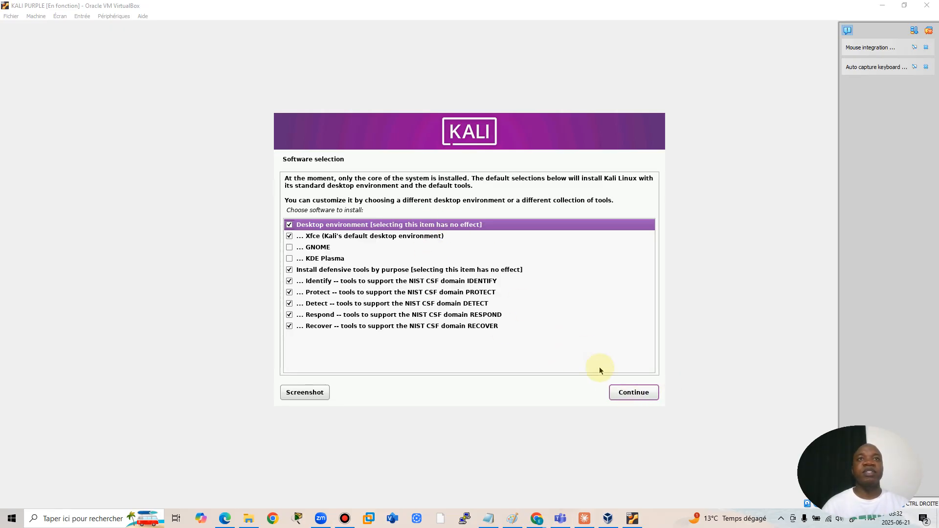
{"action": "left_click", "coordinate": [625, 394]}
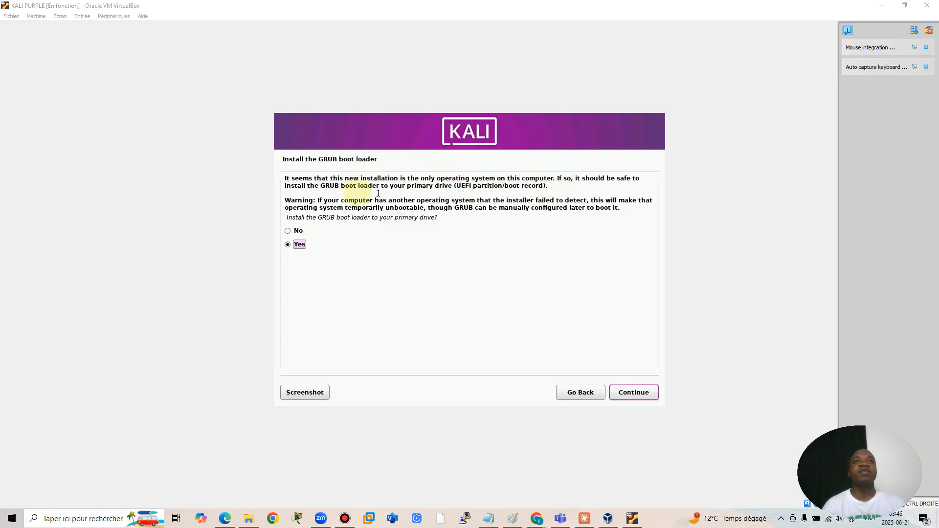
Install the GRUB boot loader to the primary drive, using /dev/sda as the device
{"action": "left_click", "coordinate": [634, 392]}
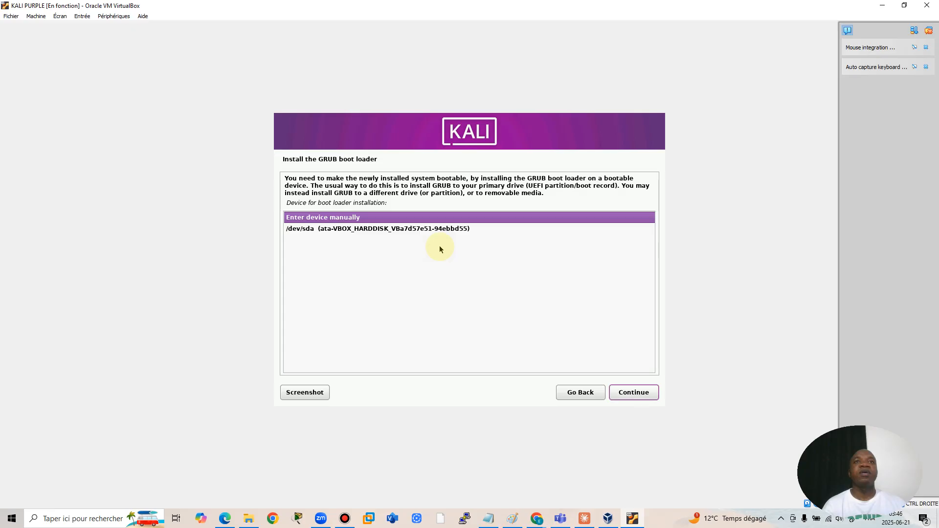
{"action": "left_click", "coordinate": [376, 228]}
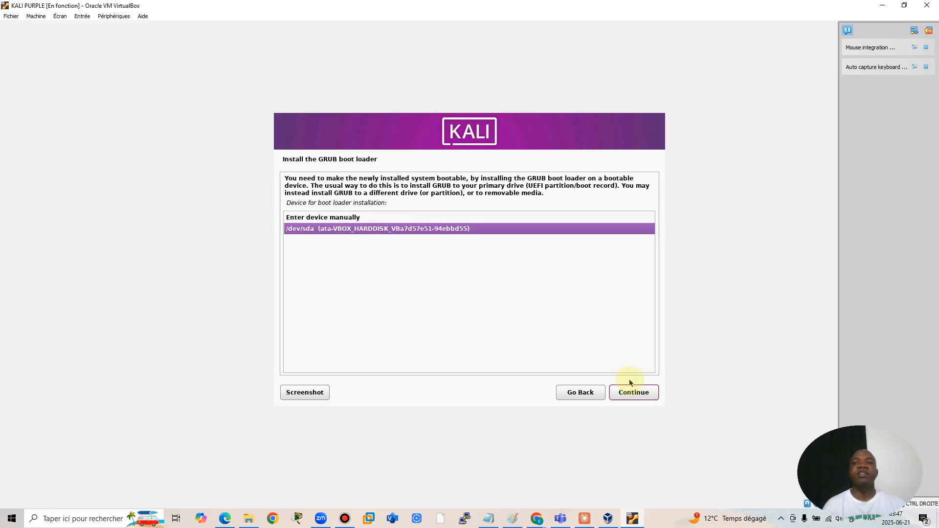
{"action": "left_click", "coordinate": [632, 391]}
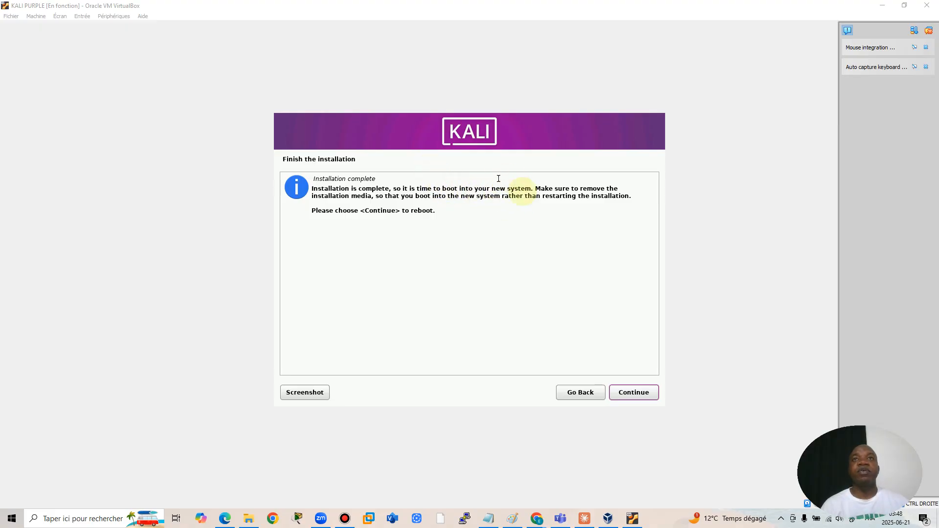
Finish the installation by rebooting, and log in to the new system with the account's username and password
{"action": "left_click", "coordinate": [643, 393]}
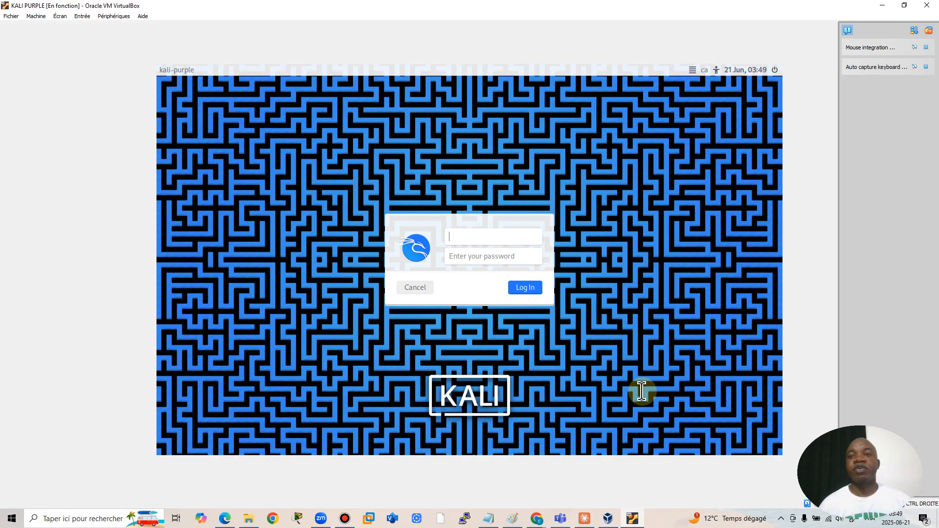
{"action": "type", "text": "ebenezer"}
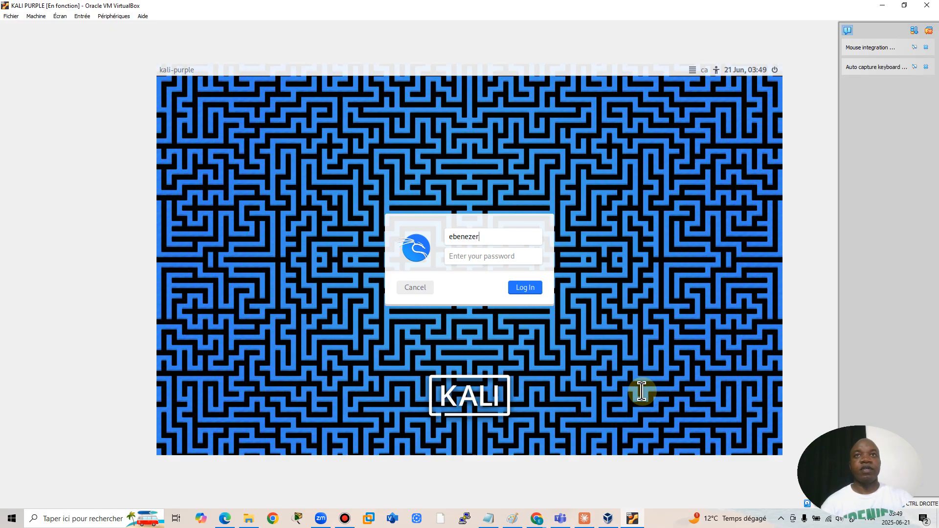
{"action": "key", "text": "Tab"}
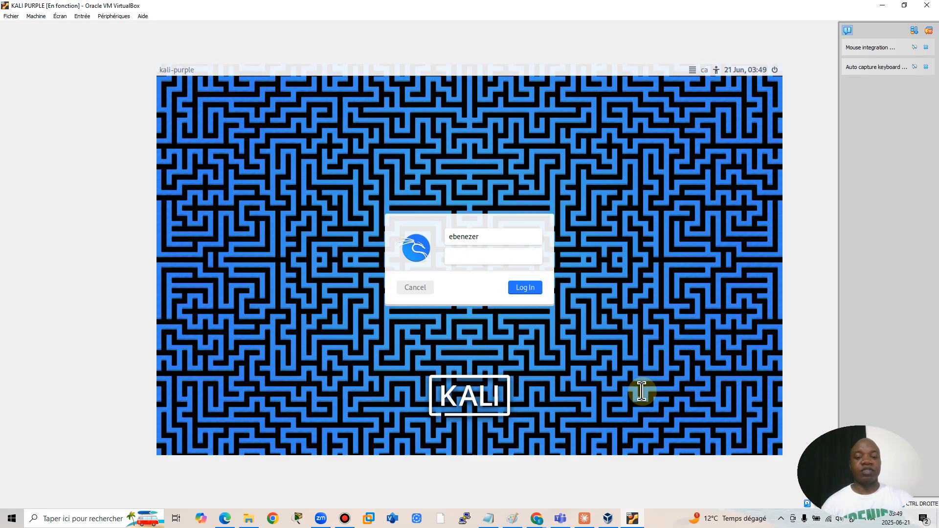
{"action": "type", "text": "•••••••"}
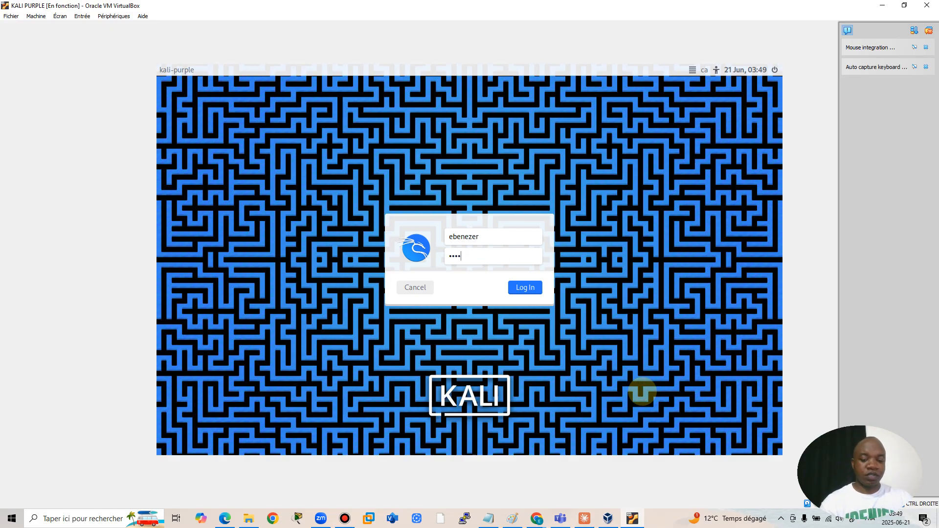
{"action": "type", "text": "••••"}
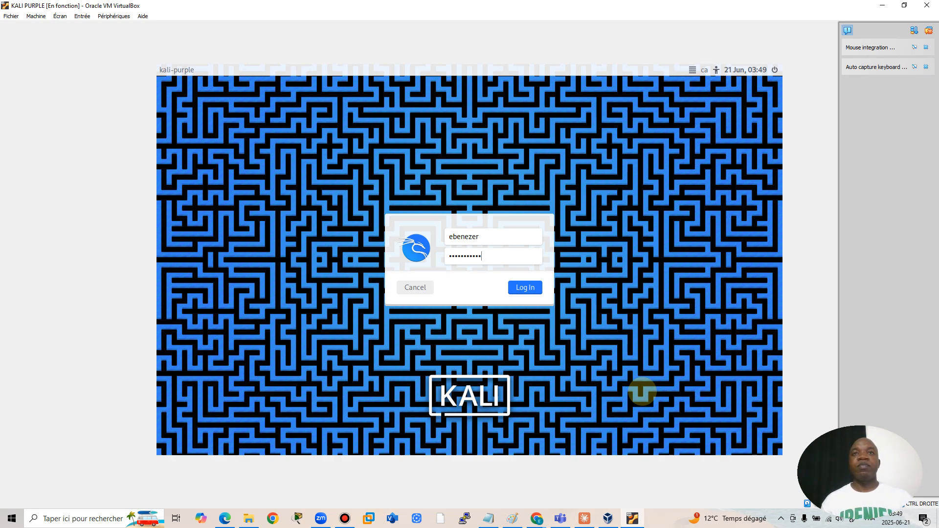
{"action": "left_click", "coordinate": [519, 292]}
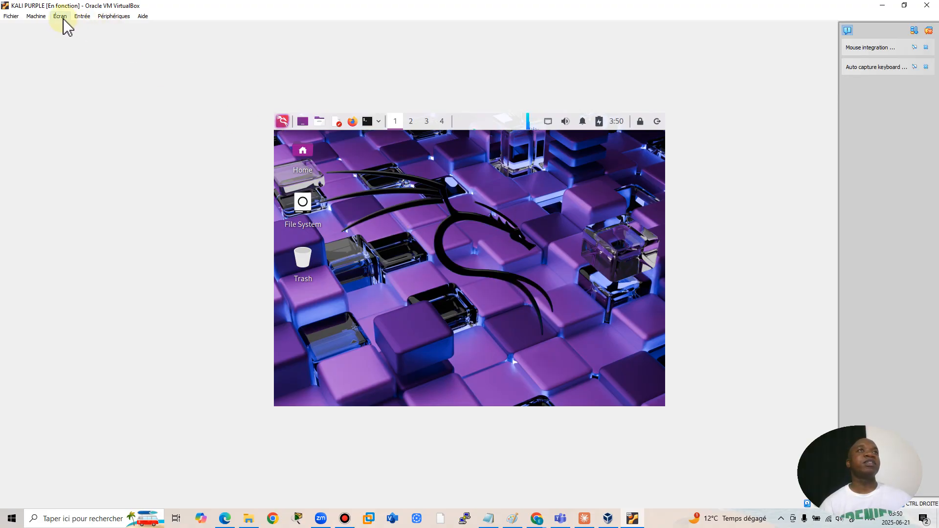
Adjust the virtual machine window to the guest display size, maximize it and switch the Kali Purple machine to full-screen mode
{"action": "left_click", "coordinate": [44, 20]}
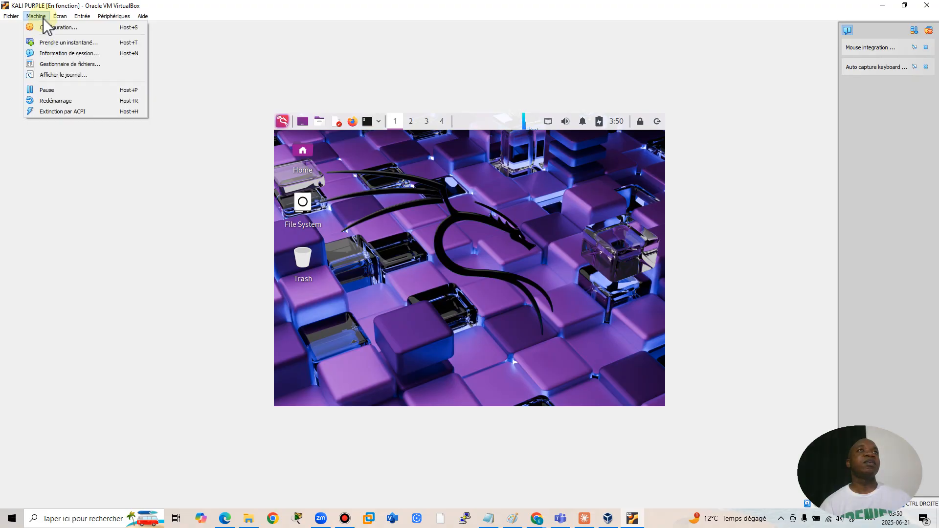
{"action": "mouse_move", "coordinate": [63, 17]}
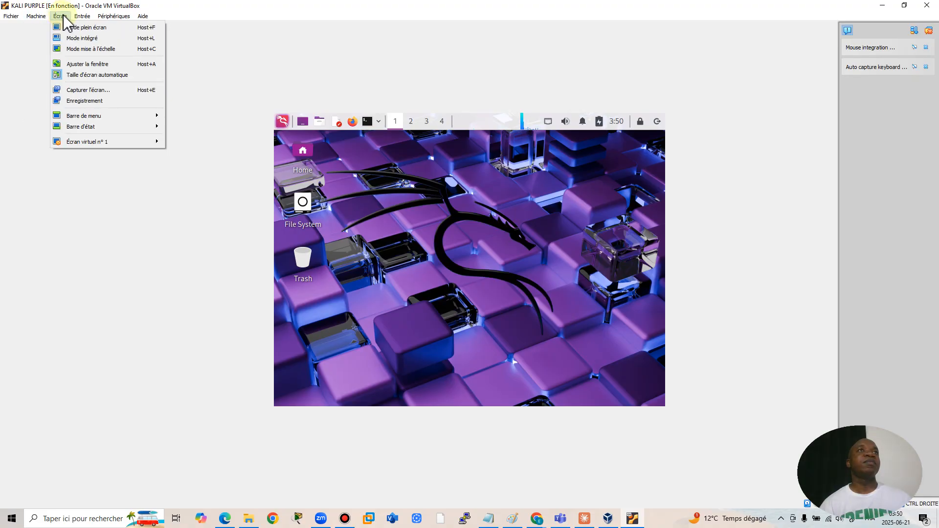
{"action": "left_click", "coordinate": [81, 63]}
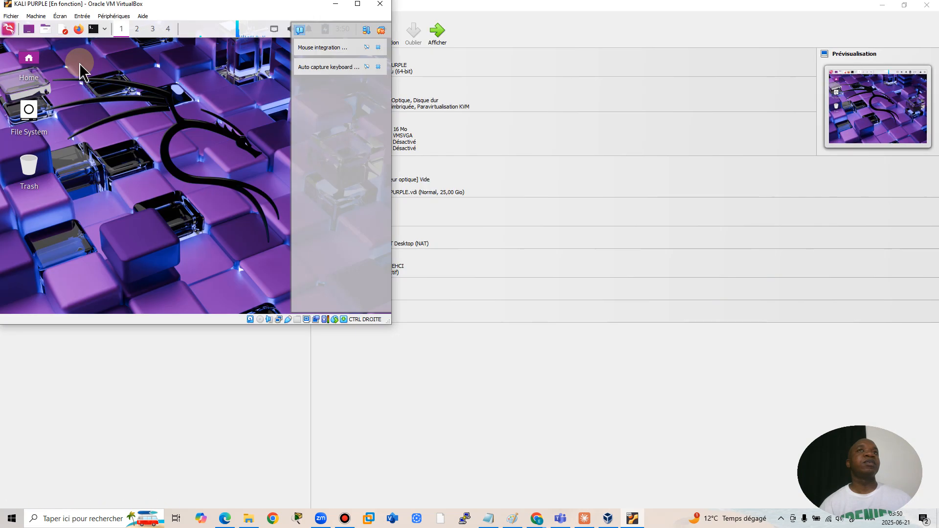
{"action": "left_click", "coordinate": [357, 4]}
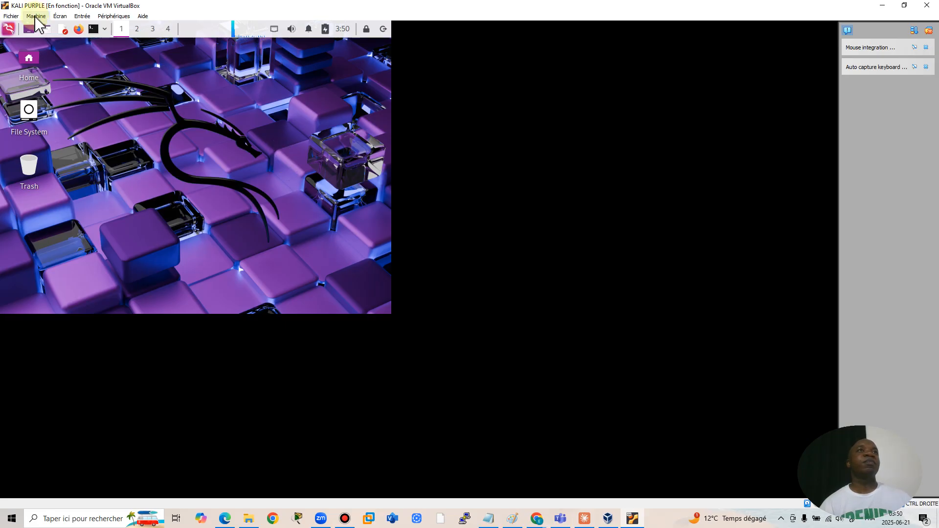
{"action": "left_click", "coordinate": [60, 16]}
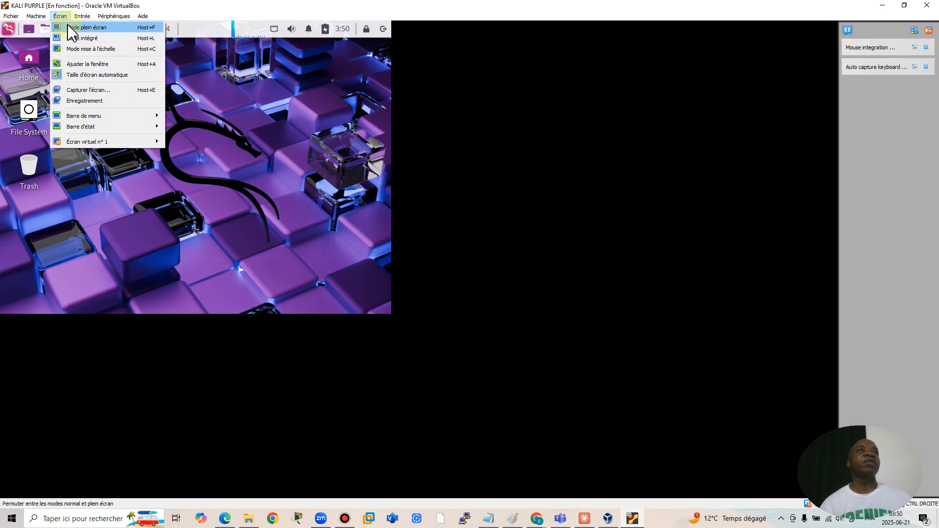
{"action": "left_click", "coordinate": [67, 26]}
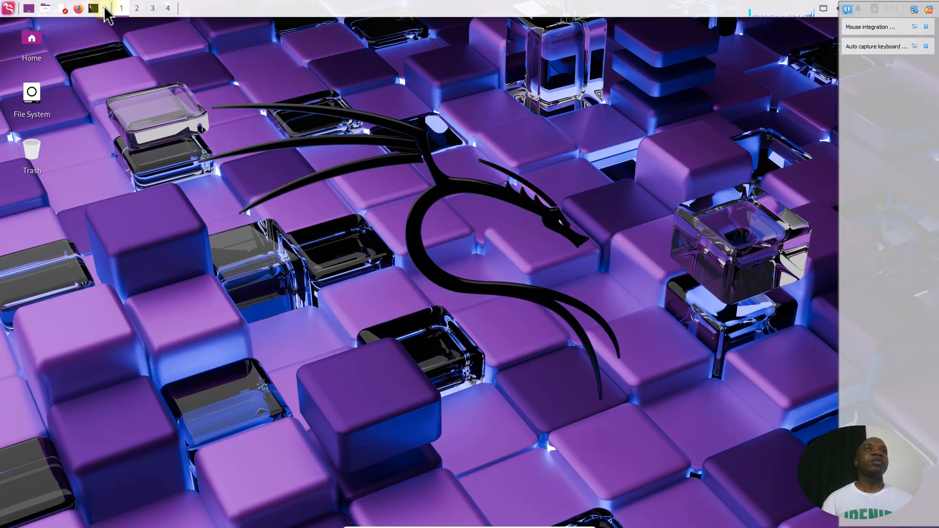
View the empty Kali desktop workspaces 4 and 3, ending on workspace 3
{"action": "left_click", "coordinate": [168, 8]}
{"action": "left_click", "coordinate": [152, 11]}
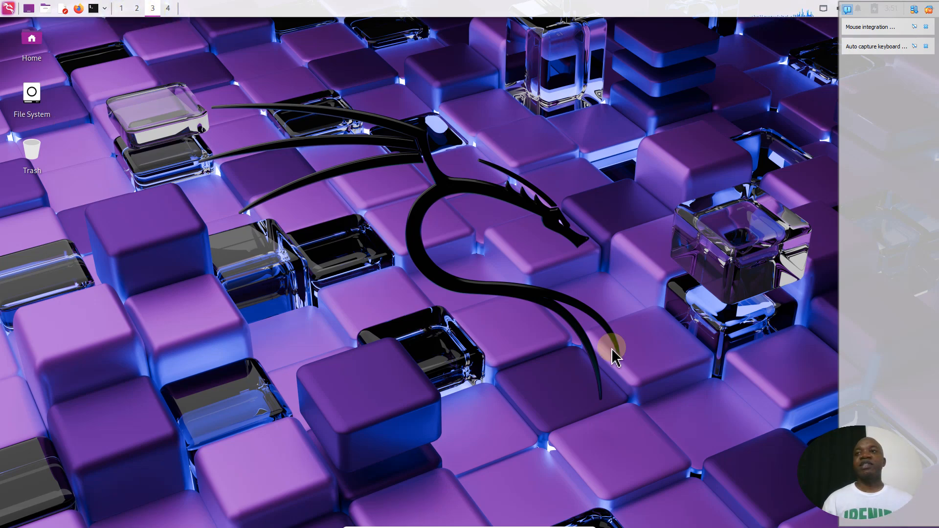
{"action": "left_click", "coordinate": [916, 435]}
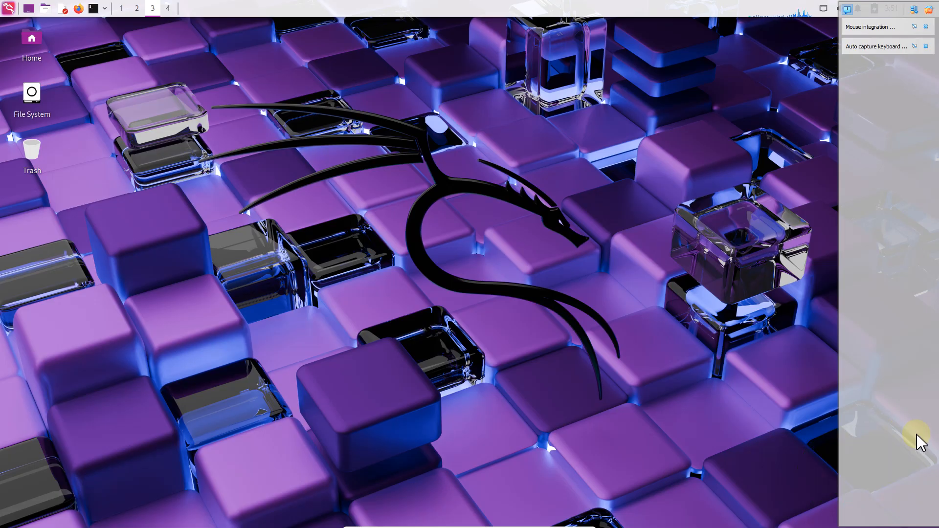